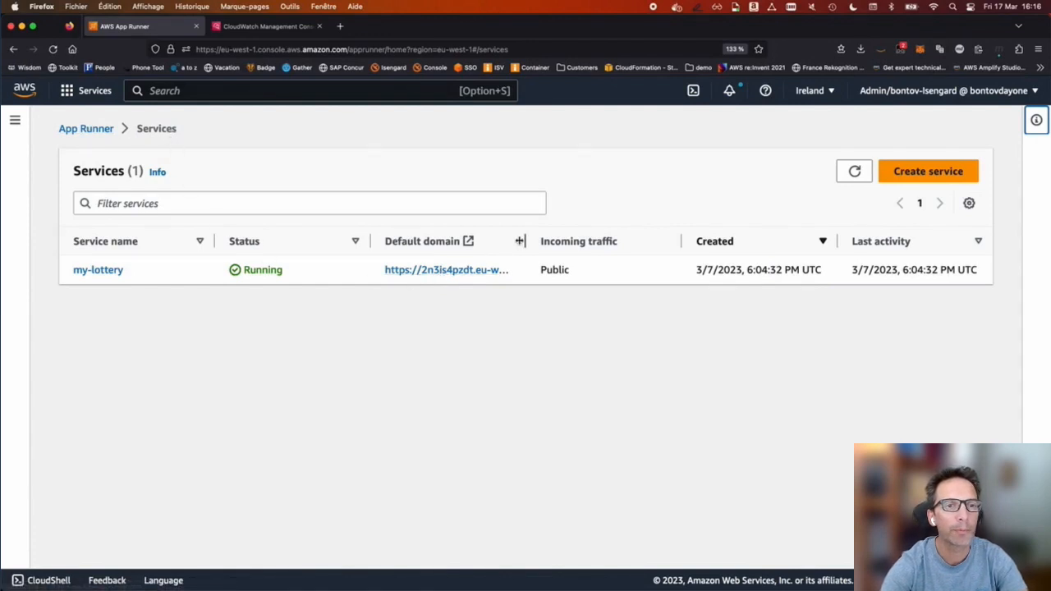
- Open the my-lottery service's default domain from the widened column and reload the lottery page repeatedly to test its draws
{"action": "left_click_drag", "start_coordinate": [526, 241], "coordinate": [657, 248]}
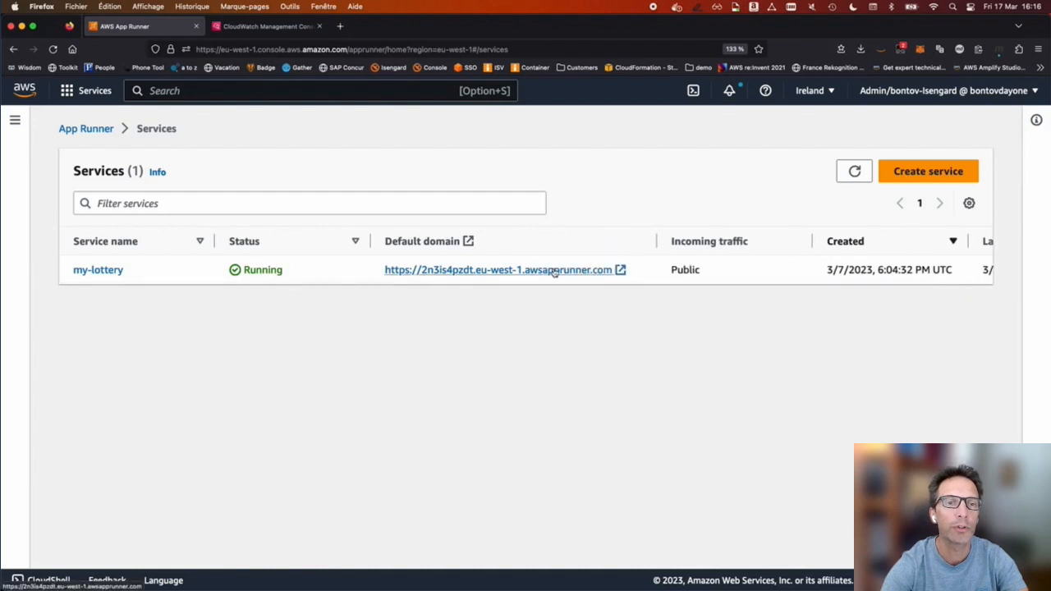
{"action": "left_click", "coordinate": [555, 270]}
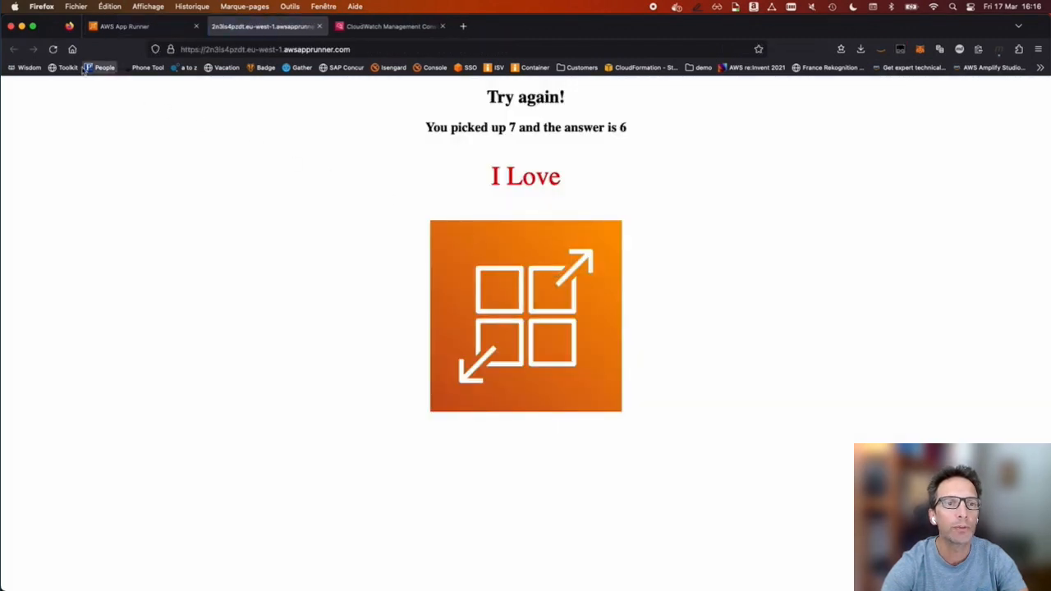
{"action": "left_click", "coordinate": [52, 49]}
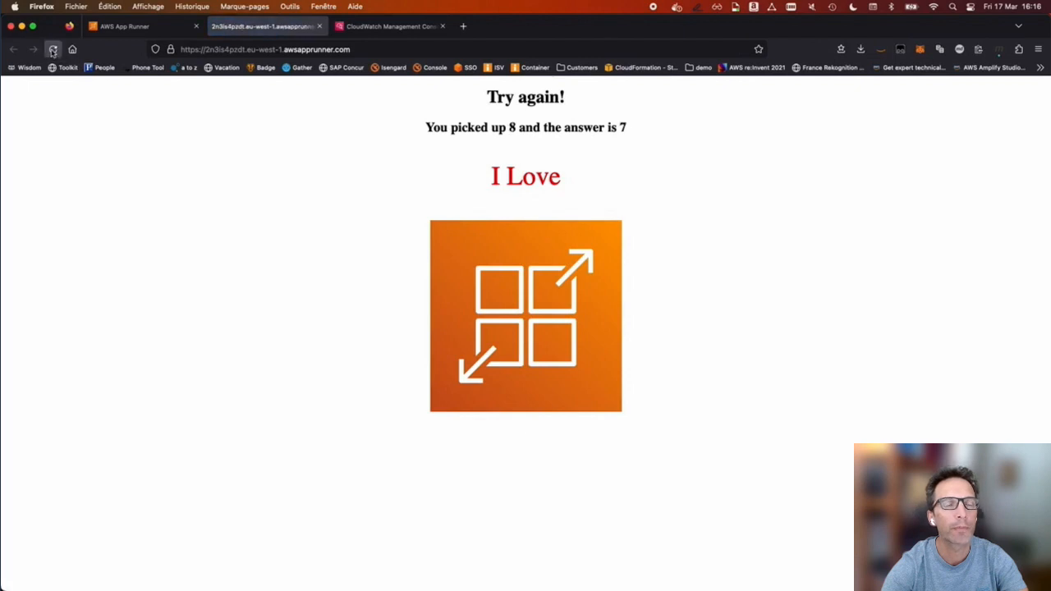
{"action": "left_click", "coordinate": [53, 50]}
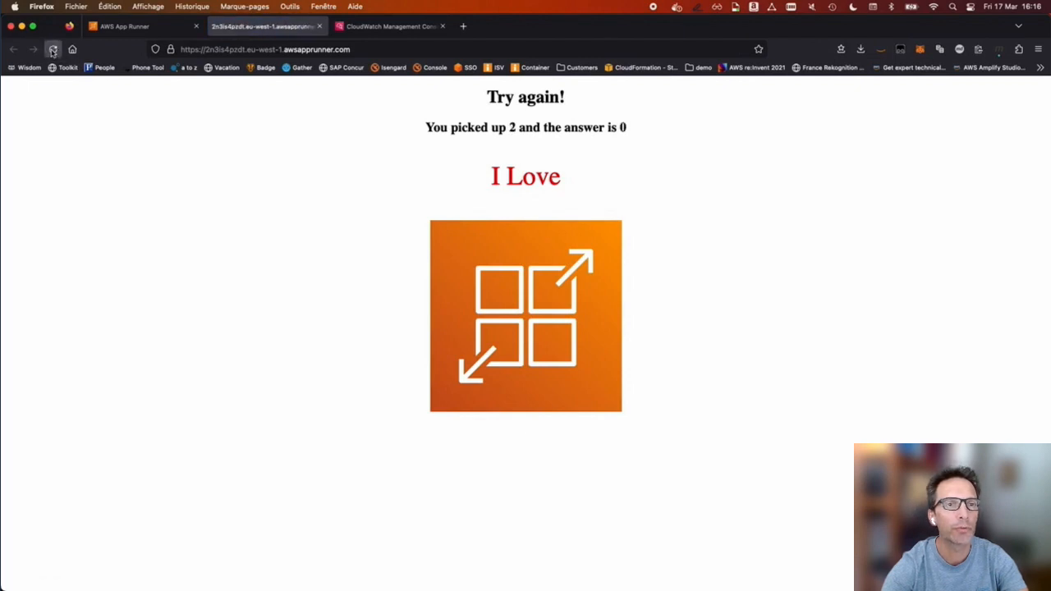
{"action": "left_click", "coordinate": [53, 49]}
{"action": "left_click", "coordinate": [53, 49]}
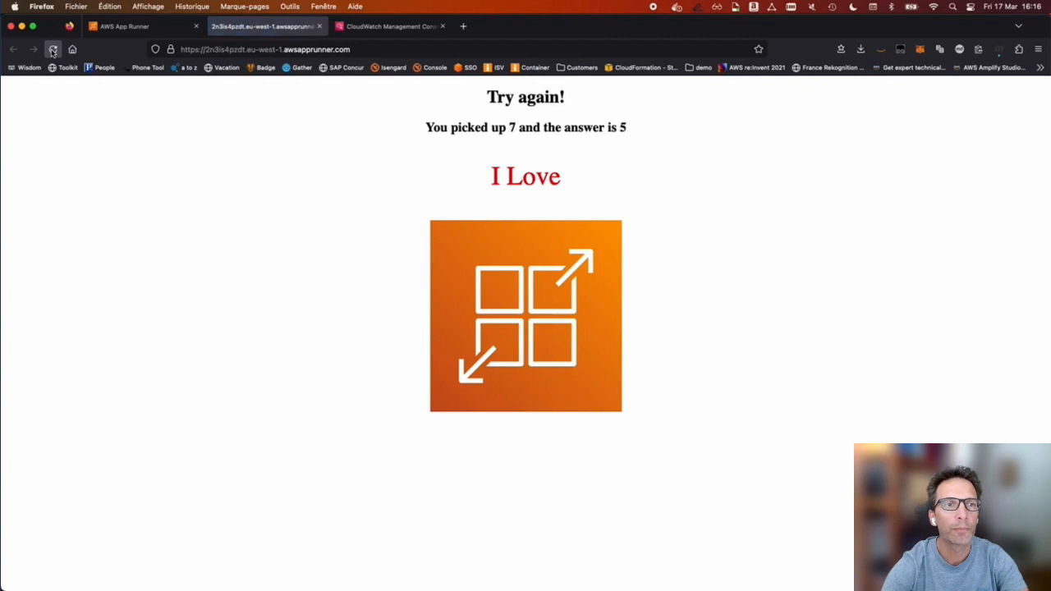
{"action": "left_click", "coordinate": [53, 49]}
{"action": "left_click", "coordinate": [53, 49]}
{"action": "left_click", "coordinate": [53, 49]}
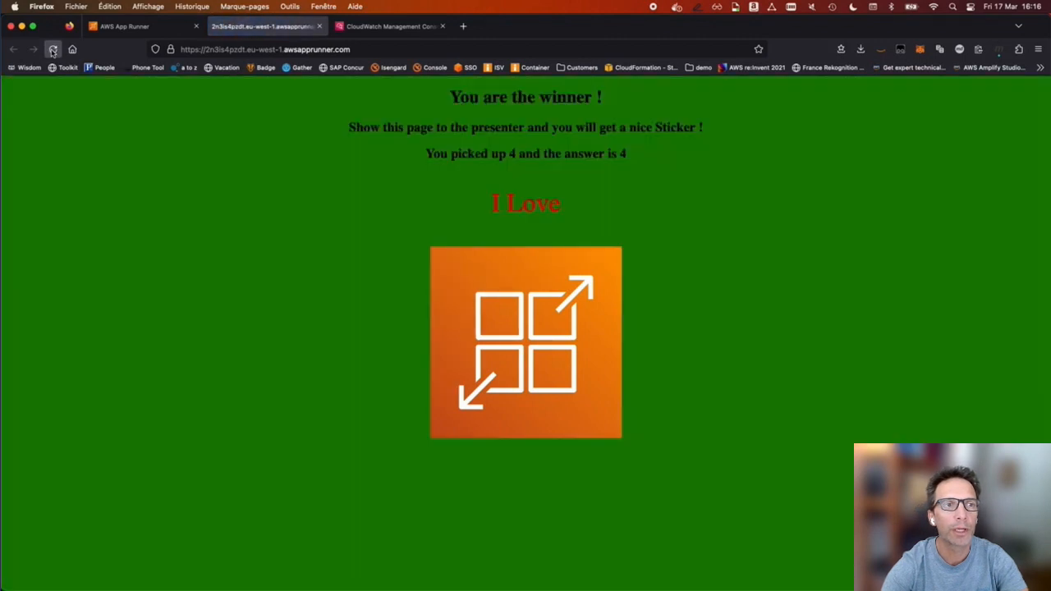
{"action": "left_click", "coordinate": [52, 49]}
{"action": "left_click", "coordinate": [53, 49]}
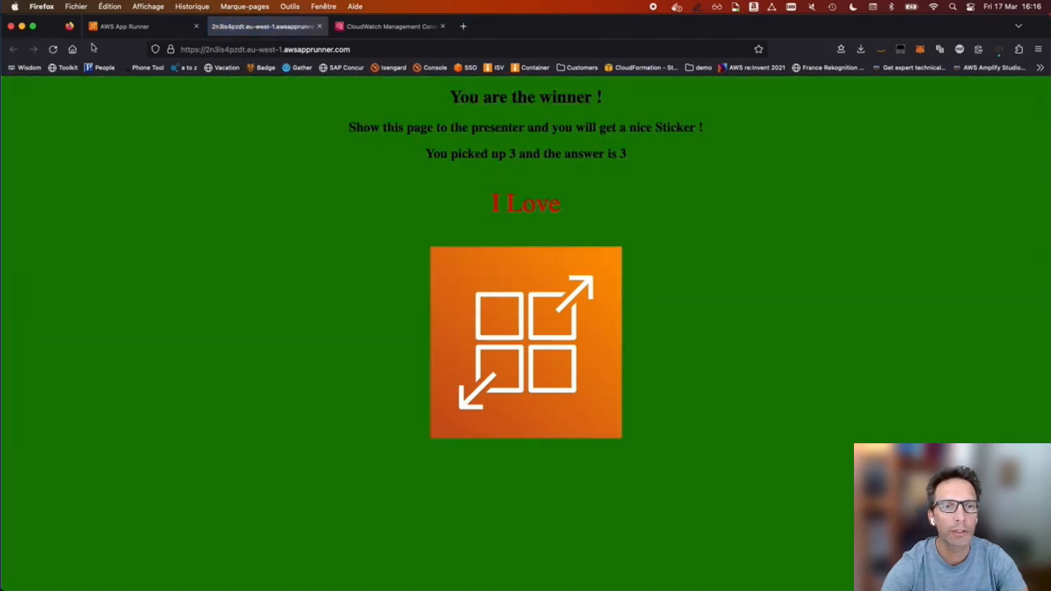
{"action": "left_click", "coordinate": [53, 50]}
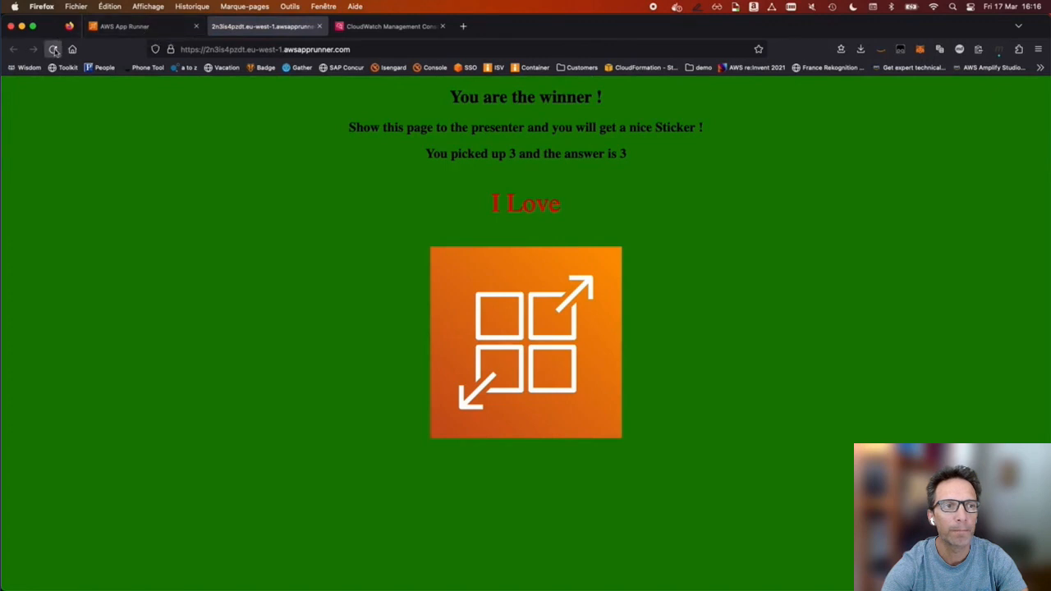
- Start creating an App Runner service from Amazon ECR, using the eu-west-3 image URI for apprunnerdemoin5min:latest
{"action": "left_click", "coordinate": [123, 27]}
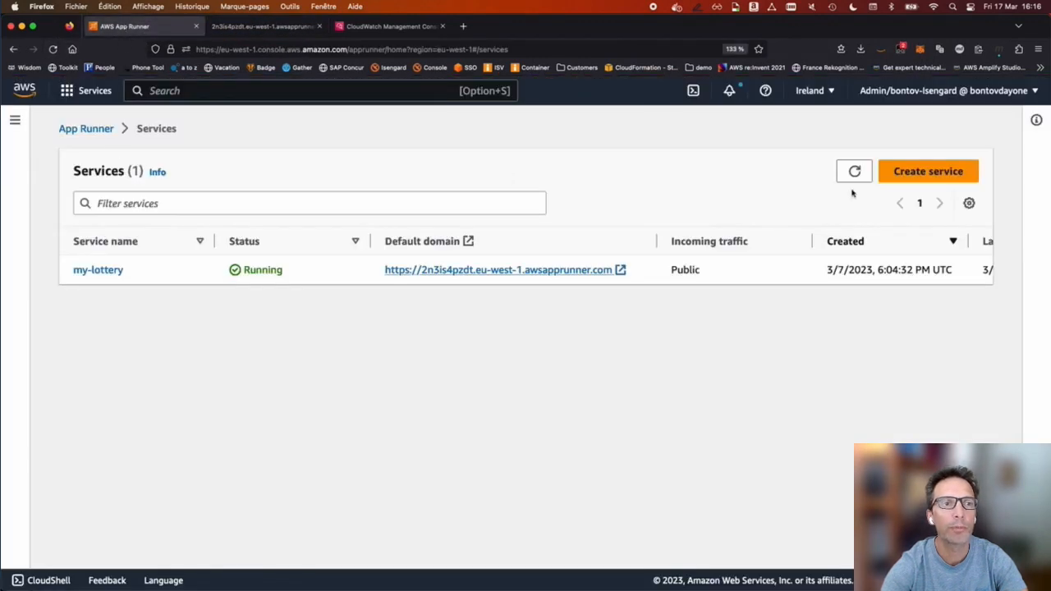
{"action": "left_click", "coordinate": [918, 175]}
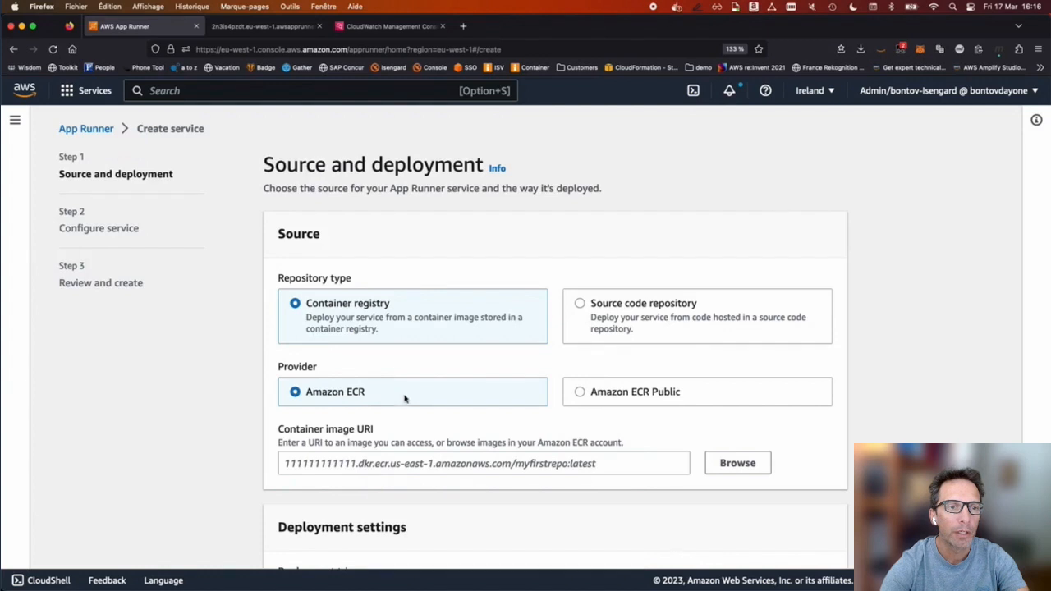
{"action": "left_click", "coordinate": [422, 464]}
{"action": "type", "text": "413489583713.dkr.ecr.eu-west-3.amazonaws.com/apprunnerdemoin5min:latest"}
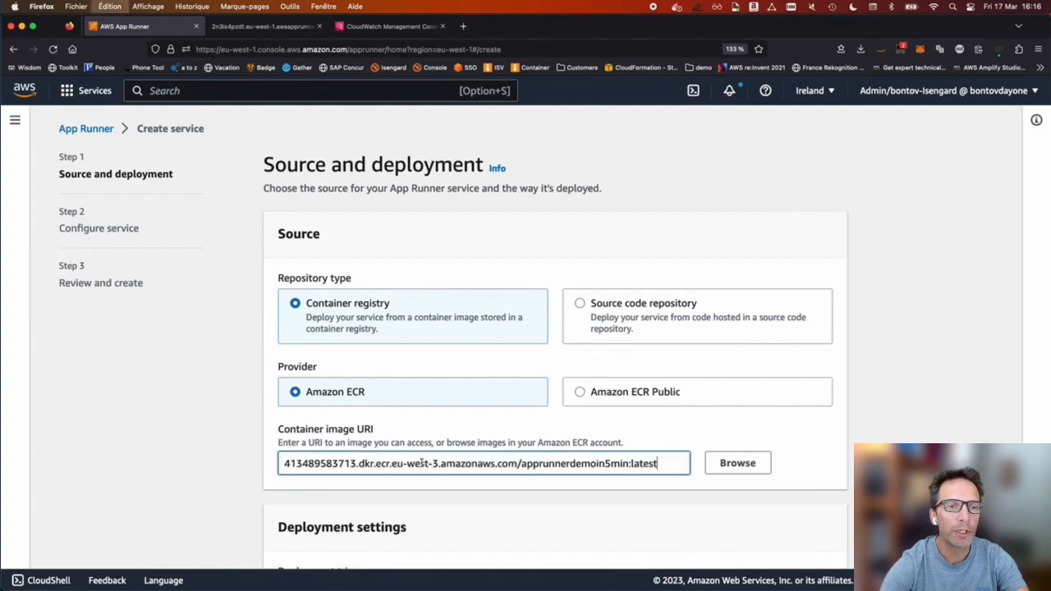
{"action": "left_click", "coordinate": [828, 452]}
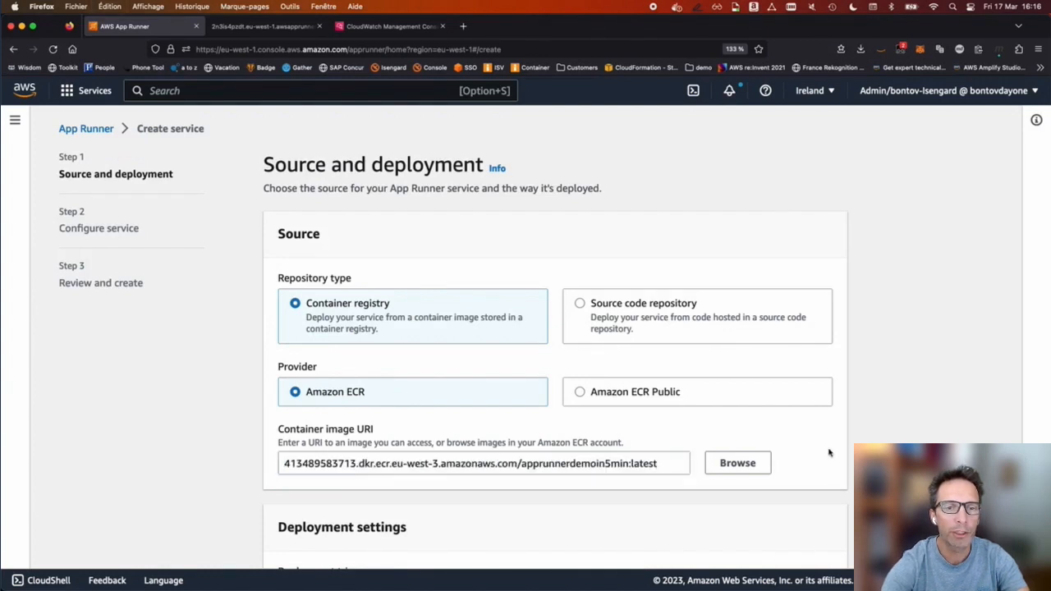
- Choose AppRunnerECRAccessRole as the existing service role for ECR access, and cancel the service creation
{"action": "scroll", "coordinate": [829, 451], "scroll_direction": "down", "scroll_amount": 3}
{"action": "scroll", "coordinate": [828, 453], "scroll_direction": "down", "scroll_amount": 5}
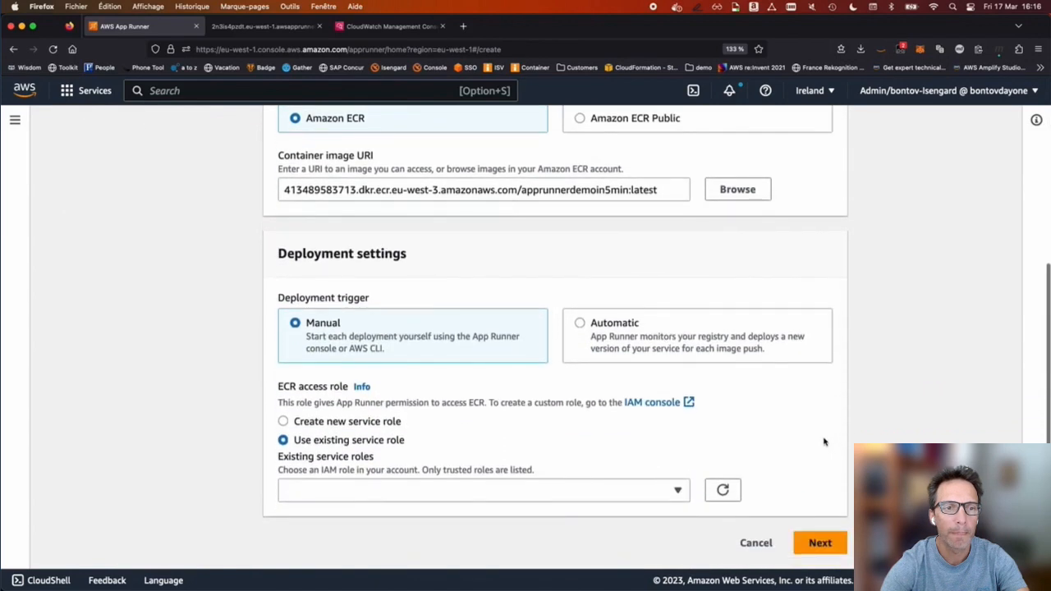
{"action": "left_click", "coordinate": [646, 492]}
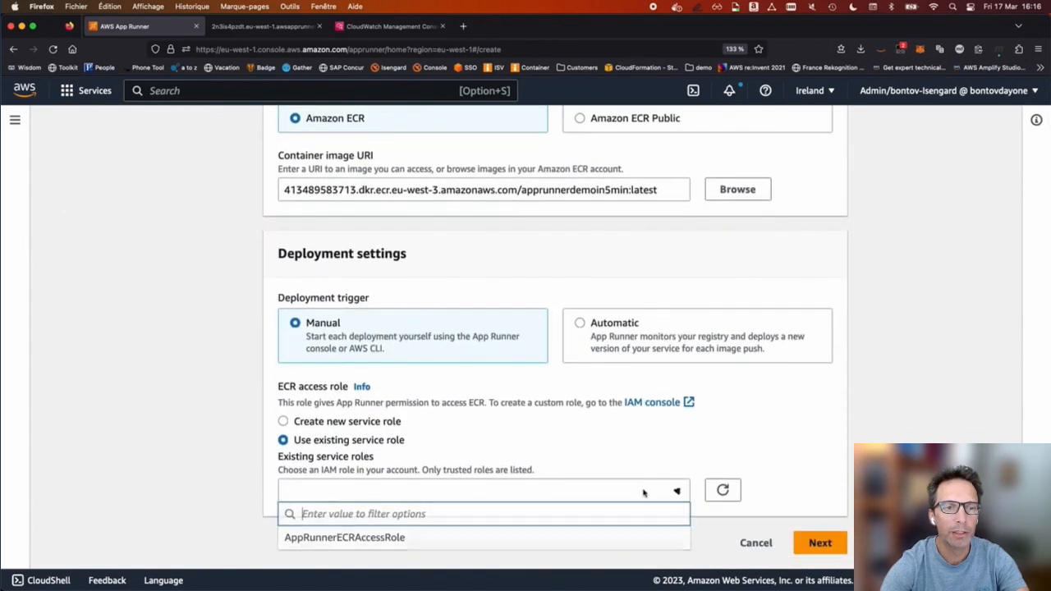
{"action": "left_click", "coordinate": [470, 540]}
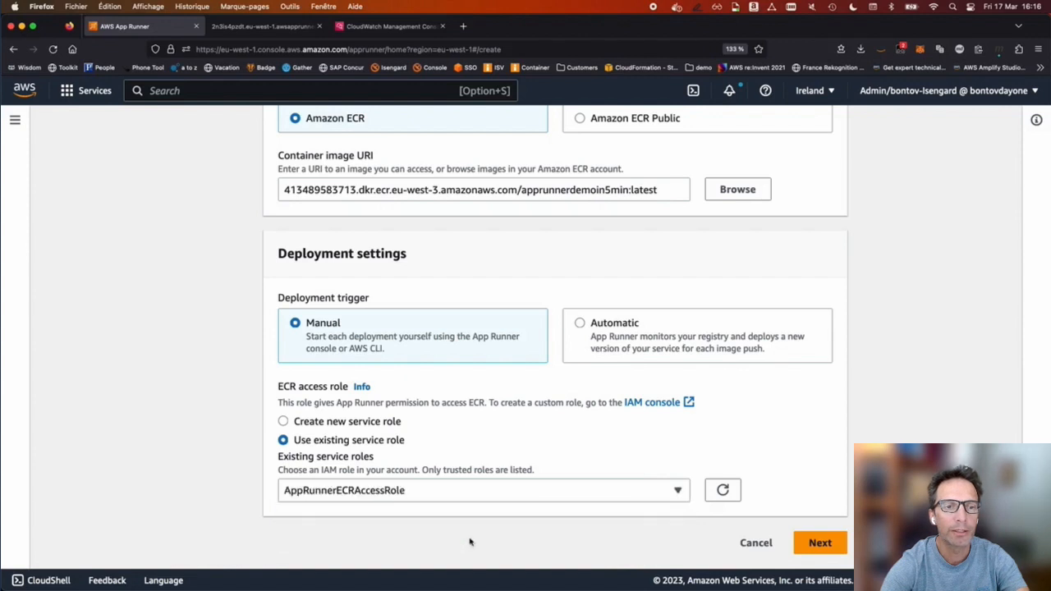
{"action": "left_click", "coordinate": [756, 543]}
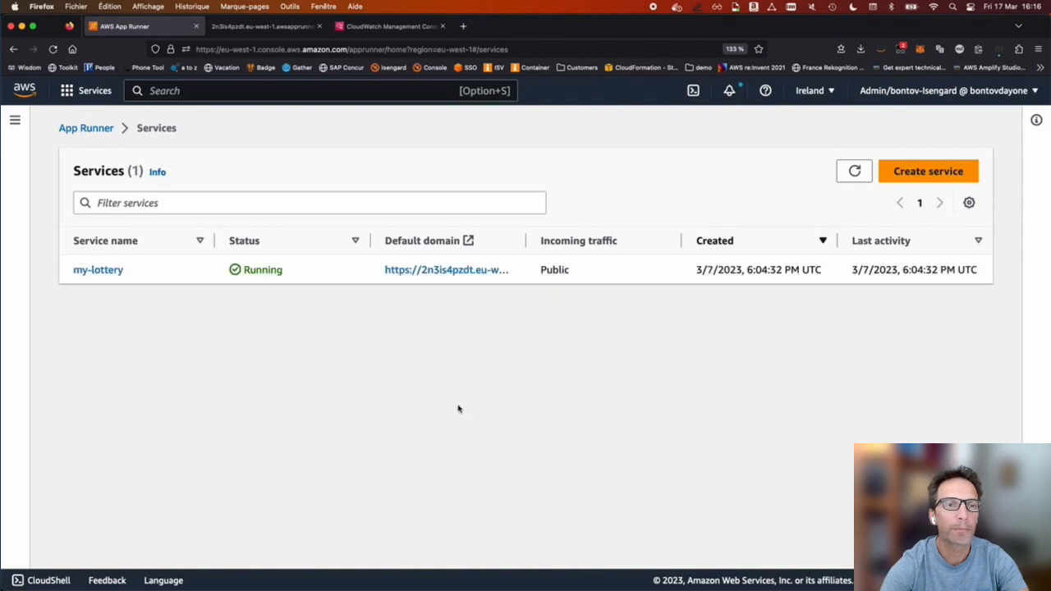
- Open the my-lottery service and examine its event log, deployment logs and application logs
{"action": "left_click", "coordinate": [99, 270]}
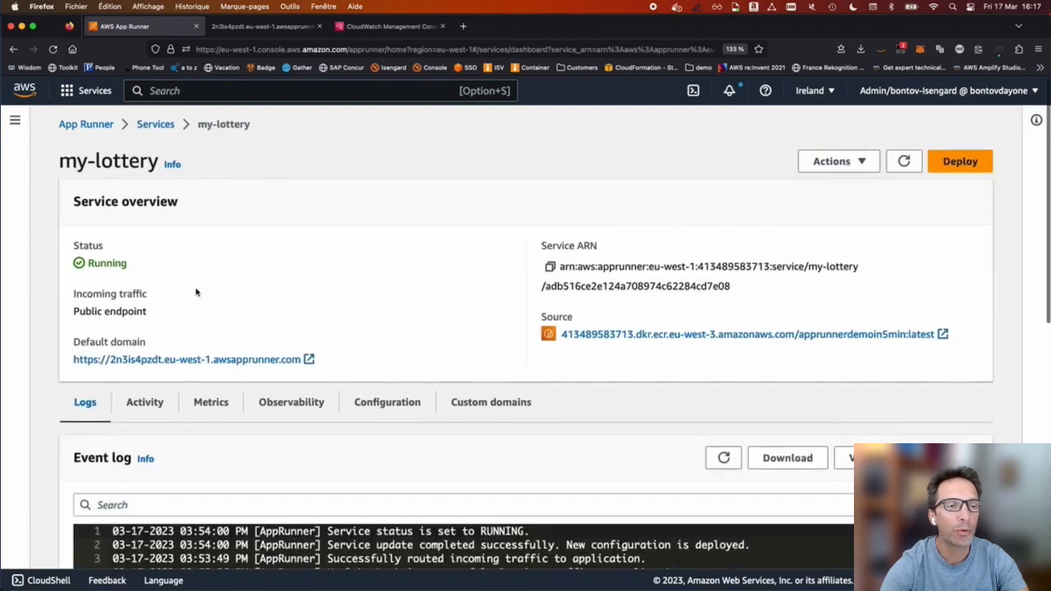
{"action": "scroll", "coordinate": [196, 292], "scroll_direction": "down", "scroll_amount": 3}
{"action": "scroll", "coordinate": [195, 293], "scroll_direction": "down", "scroll_amount": 1}
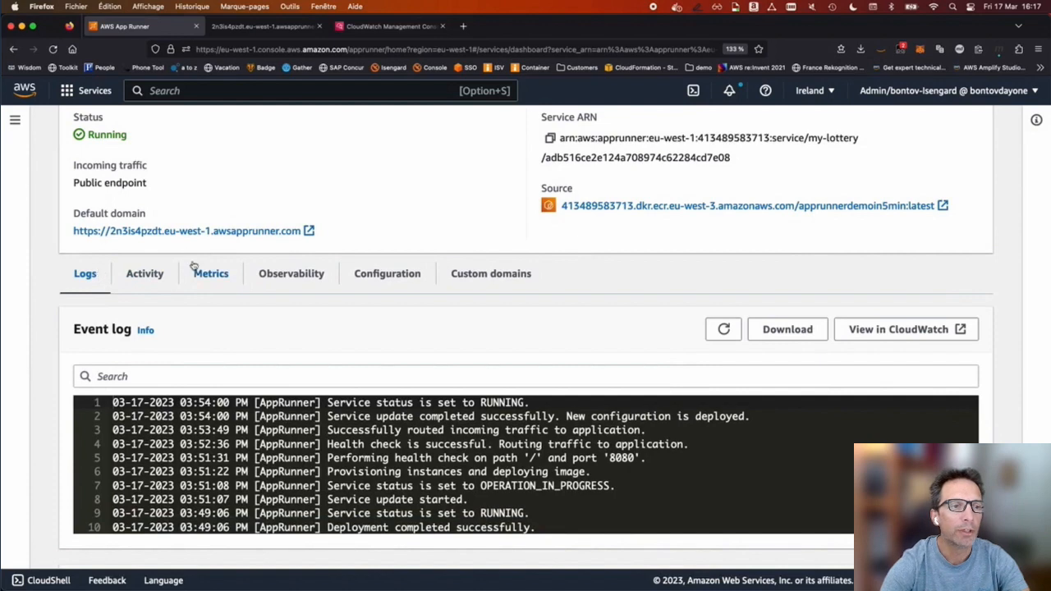
{"action": "scroll", "coordinate": [106, 288], "scroll_direction": "down", "scroll_amount": 4}
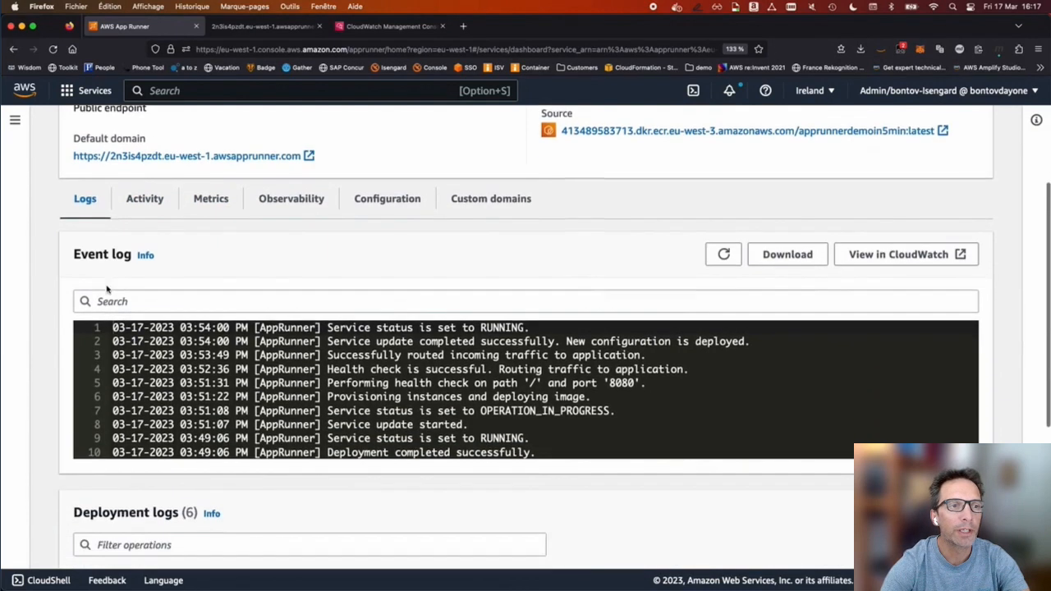
{"action": "scroll", "coordinate": [69, 286], "scroll_direction": "down", "scroll_amount": 7}
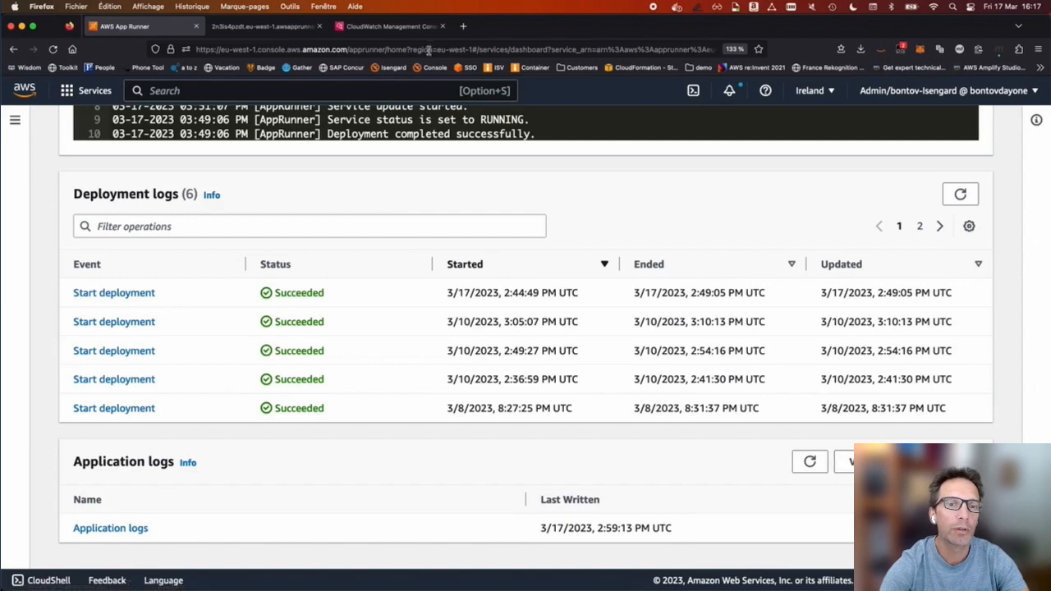
- Run the CloudWatch Logs Insights query counting WON messages per minute in the my-lottery application log group over 30 minutes
{"action": "left_click", "coordinate": [375, 29]}
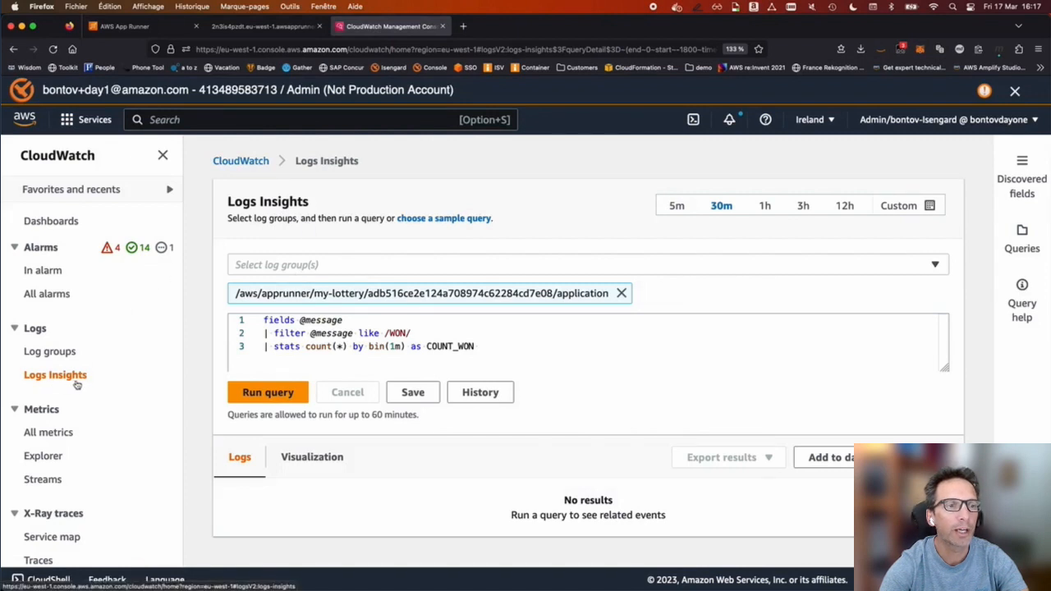
{"action": "left_click", "coordinate": [270, 396]}
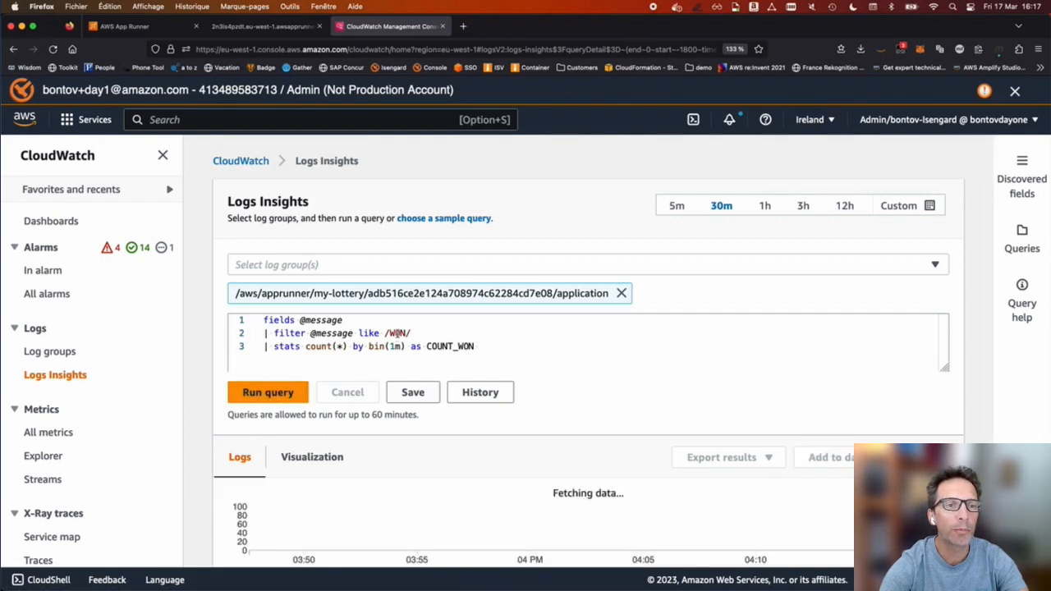
{"action": "double_click", "coordinate": [397, 333]}
{"action": "key", "text": "super+Return"}
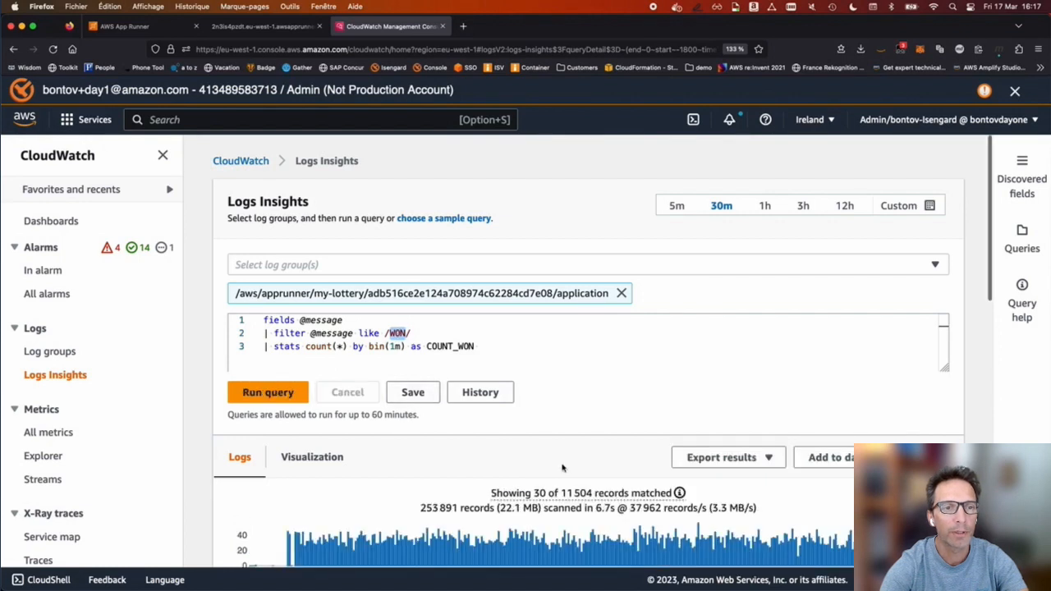
{"action": "scroll", "coordinate": [562, 454], "scroll_direction": "down", "scroll_amount": 2}
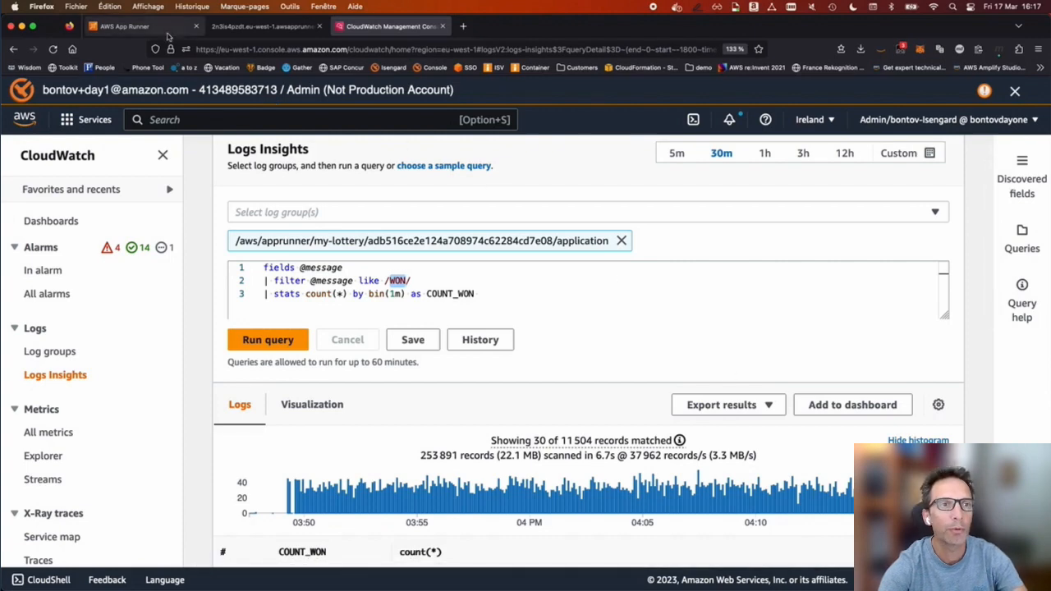
- Return to the my-lottery service in App Runner and examine its service metrics, from request count to active instances and CPU utilization
{"action": "left_click", "coordinate": [130, 27]}
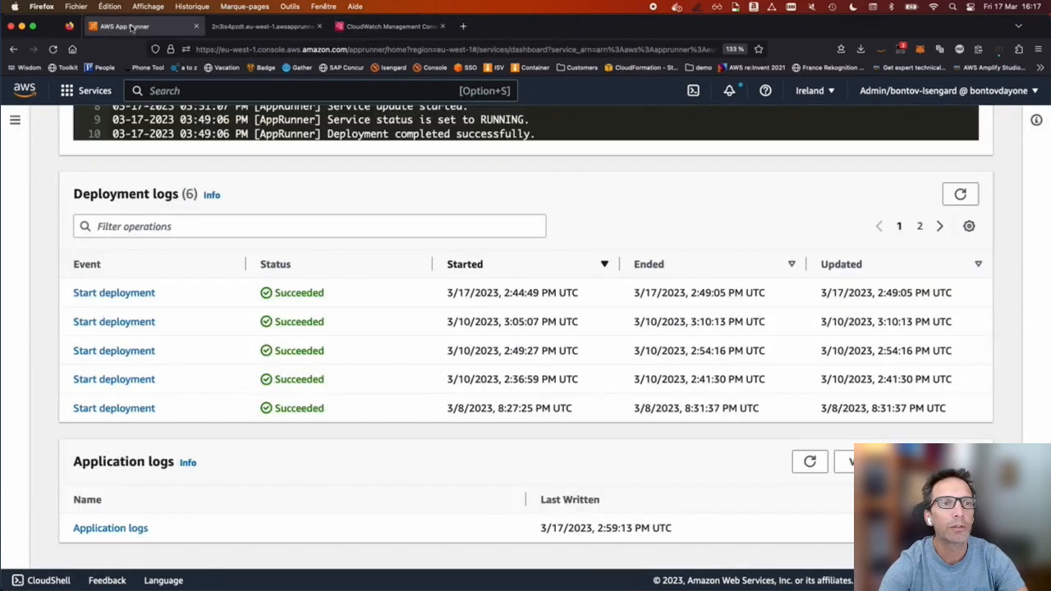
{"action": "scroll", "coordinate": [127, 220], "scroll_direction": "up", "scroll_amount": 5}
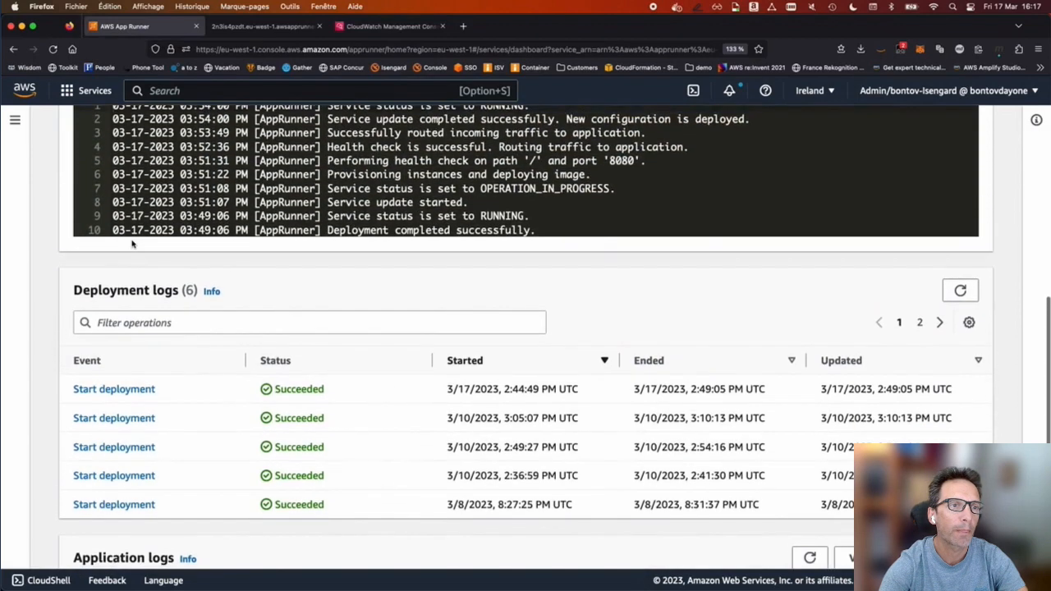
{"action": "scroll", "coordinate": [132, 243], "scroll_direction": "up", "scroll_amount": 3}
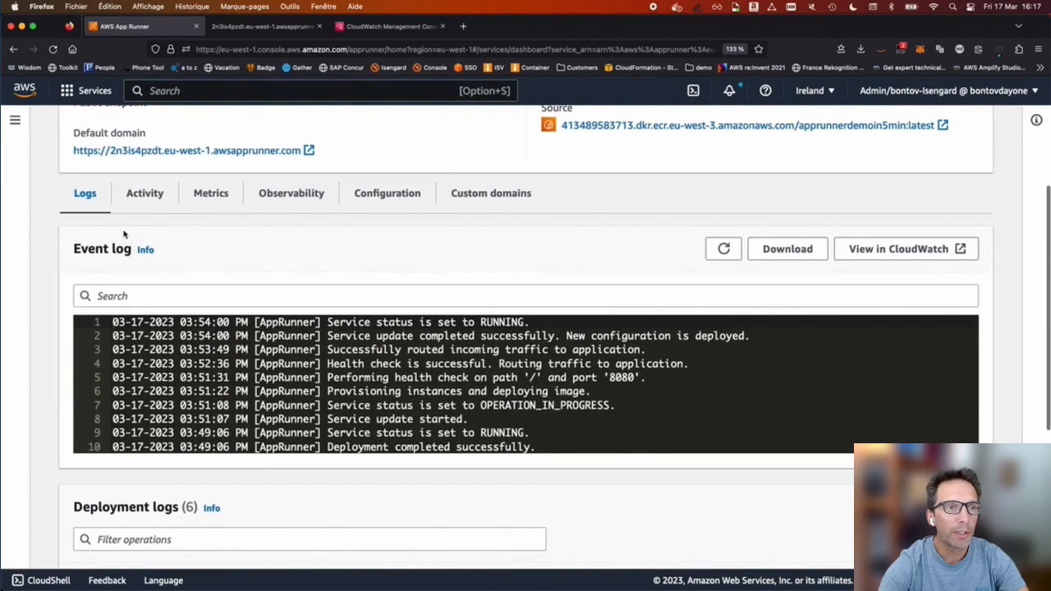
{"action": "left_click", "coordinate": [220, 199]}
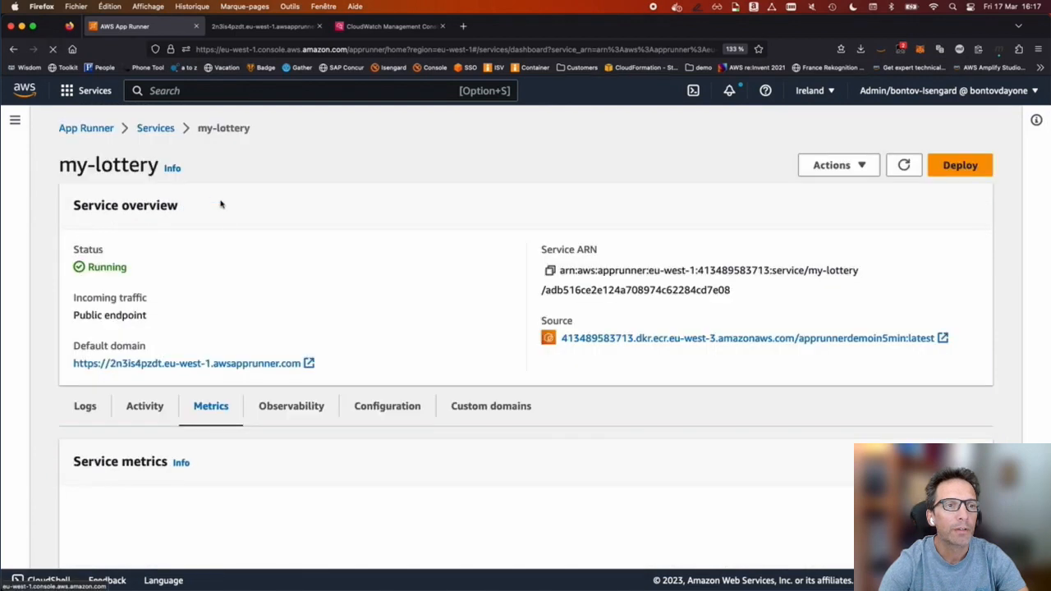
{"action": "scroll", "coordinate": [237, 356], "scroll_direction": "down", "scroll_amount": 4}
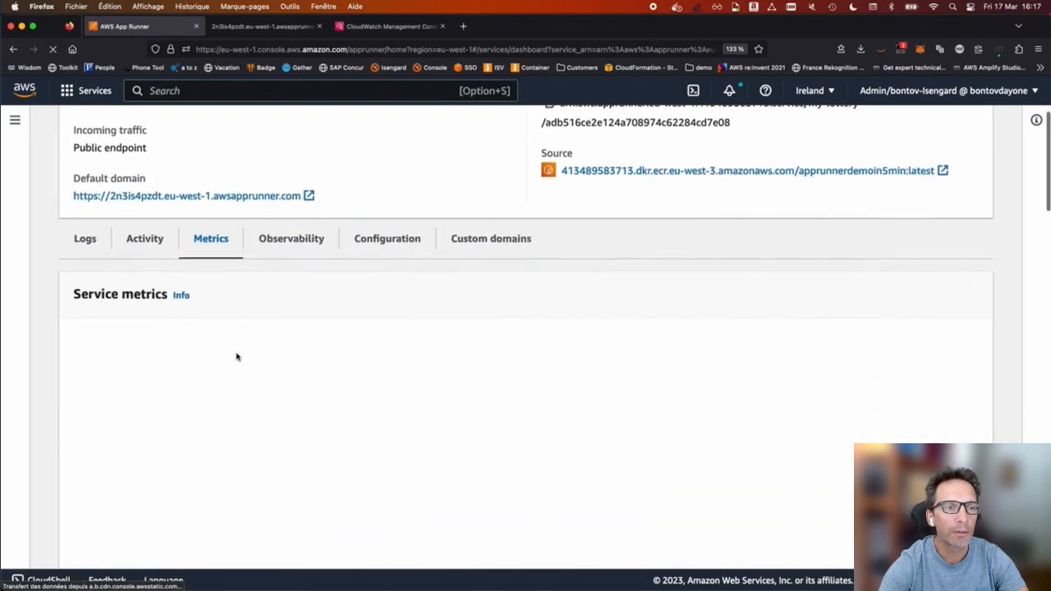
{"action": "scroll", "coordinate": [236, 356], "scroll_direction": "down", "scroll_amount": 3}
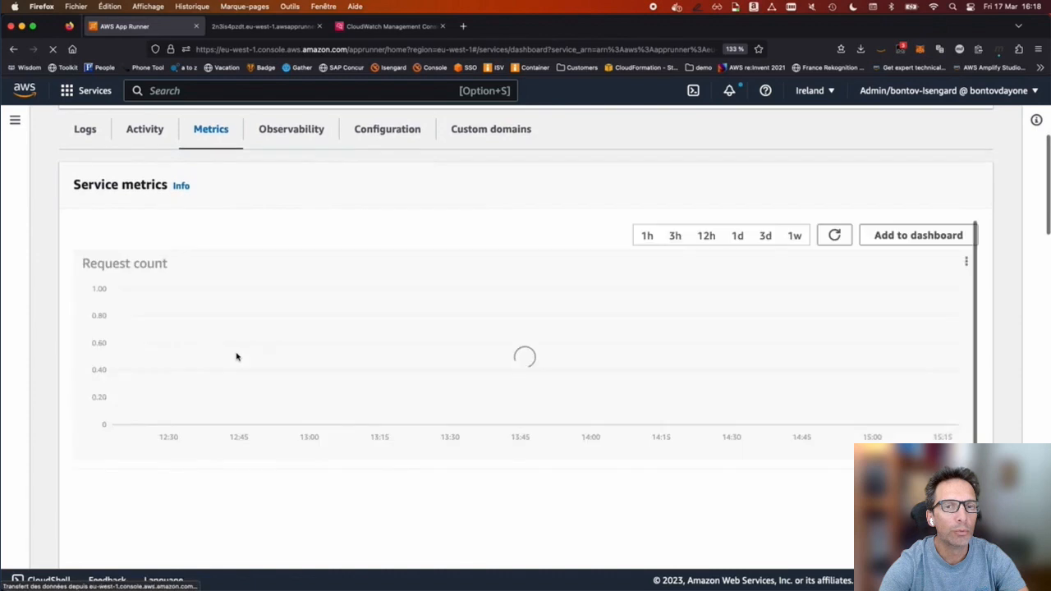
{"action": "scroll", "coordinate": [236, 357], "scroll_direction": "down", "scroll_amount": 3}
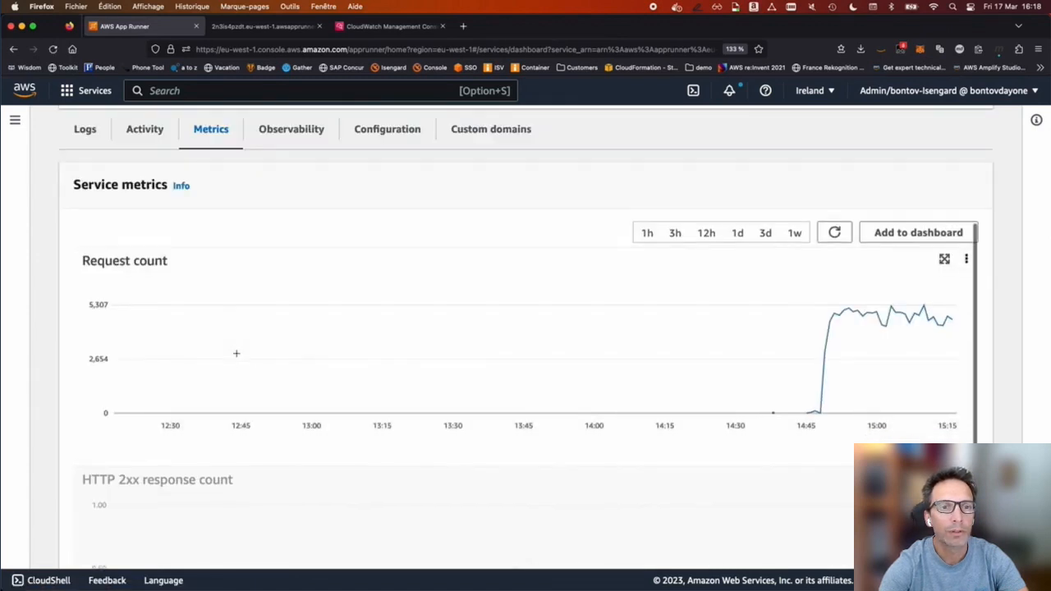
{"action": "scroll", "coordinate": [237, 353], "scroll_direction": "down", "scroll_amount": 5}
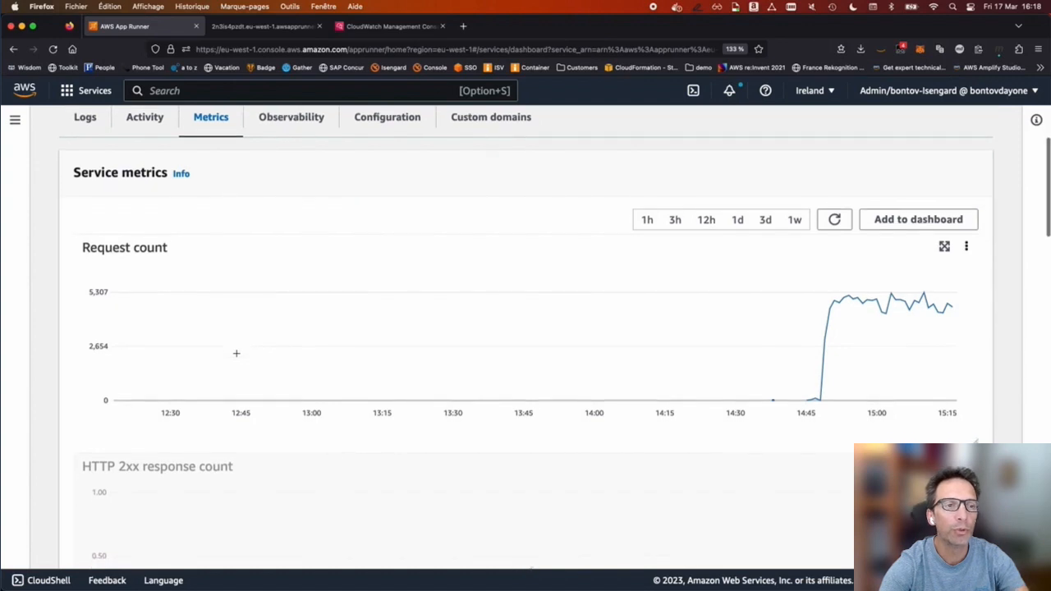
{"action": "scroll", "coordinate": [236, 353], "scroll_direction": "down", "scroll_amount": 4}
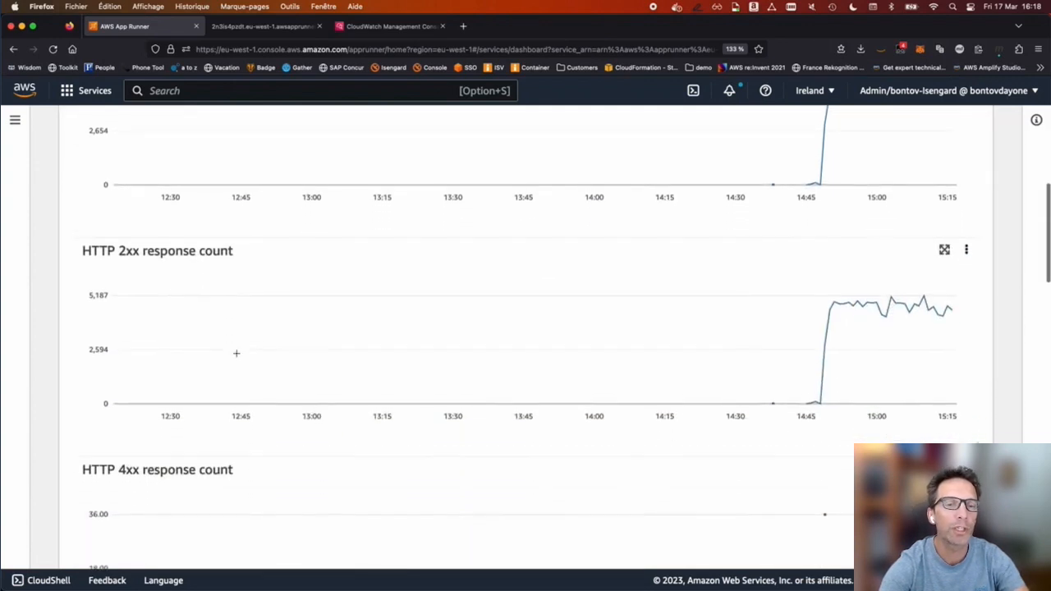
{"action": "scroll", "coordinate": [237, 356], "scroll_direction": "down", "scroll_amount": 8}
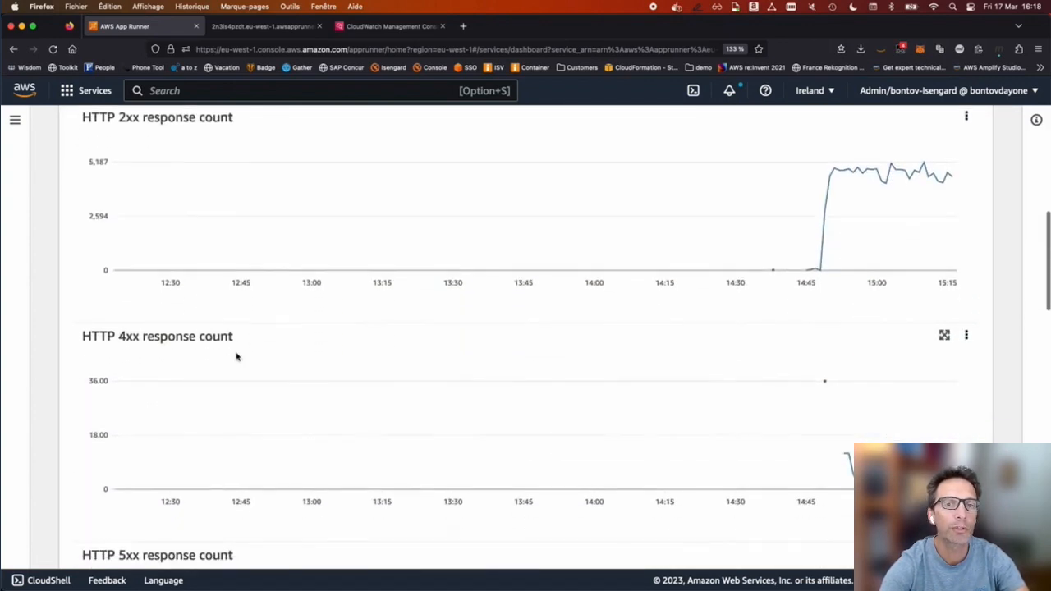
{"action": "scroll", "coordinate": [236, 356], "scroll_direction": "down", "scroll_amount": 8}
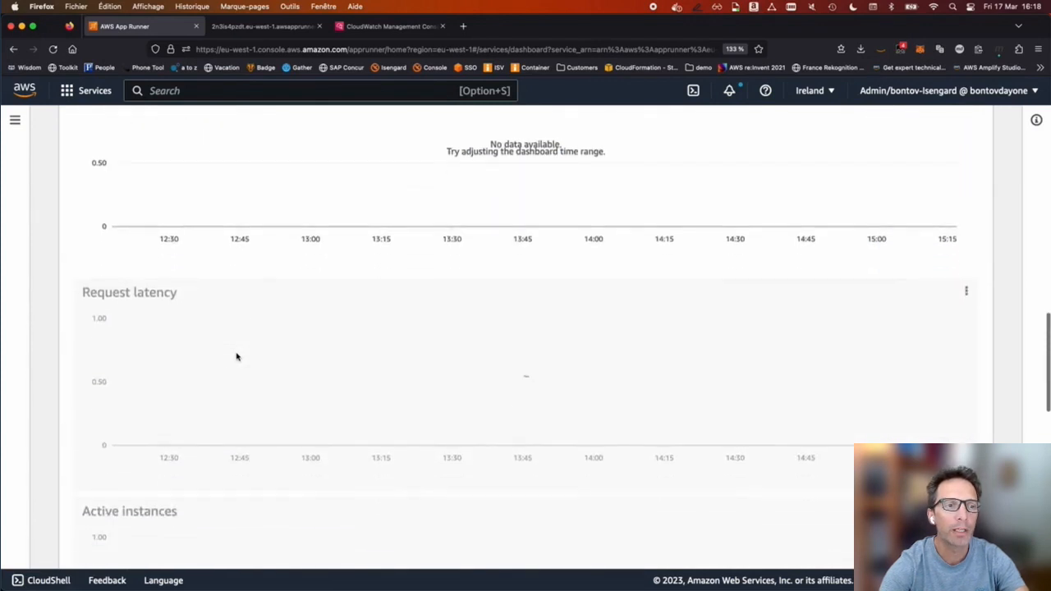
{"action": "scroll", "coordinate": [236, 353], "scroll_direction": "down", "scroll_amount": 3}
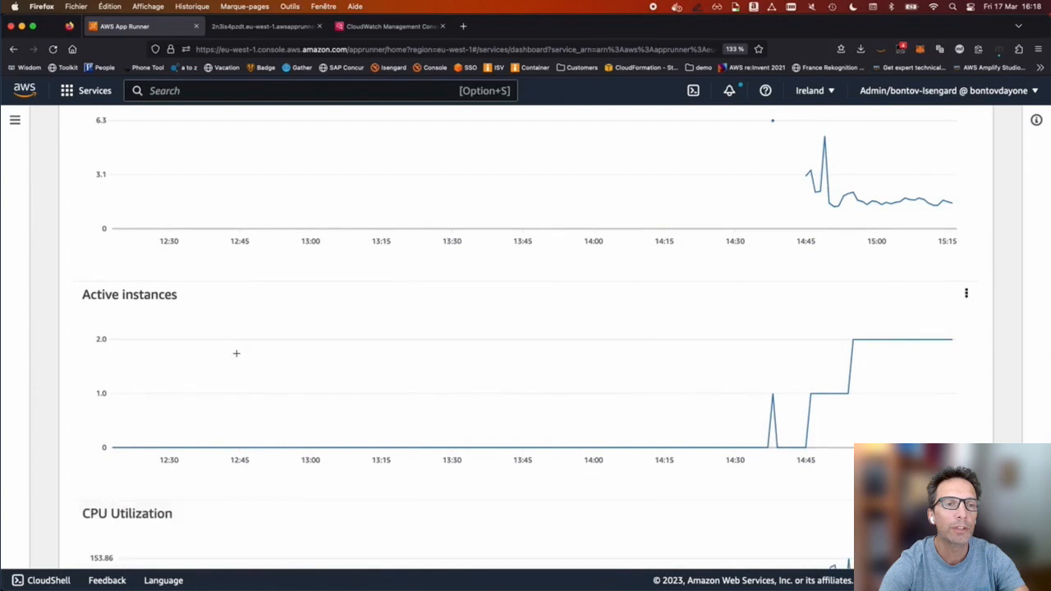
{"action": "scroll", "coordinate": [237, 353], "scroll_direction": "down", "scroll_amount": 3}
{"action": "scroll", "coordinate": [237, 357], "scroll_direction": "down", "scroll_amount": 1}
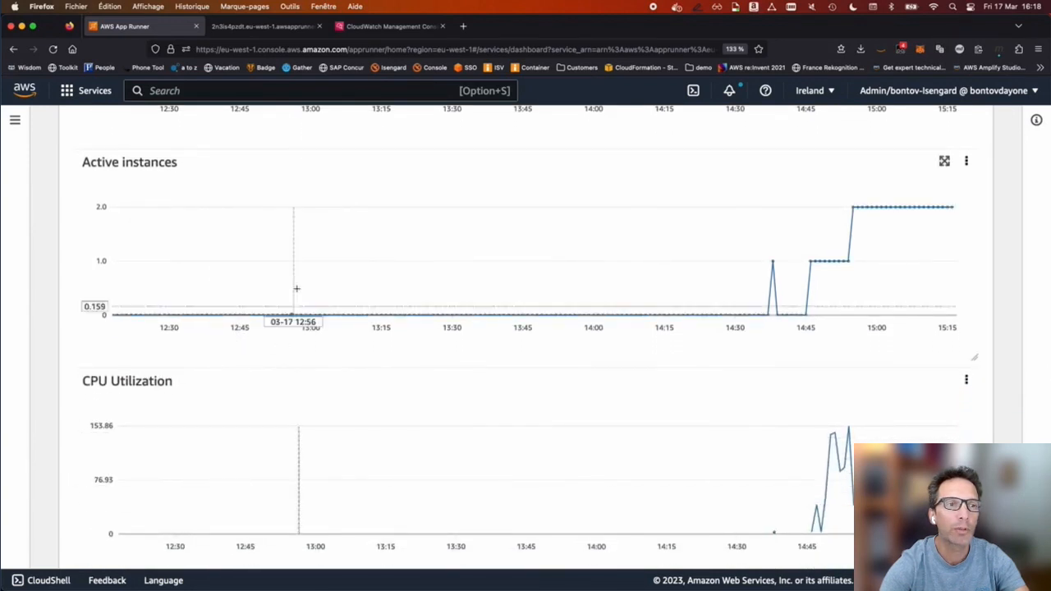
{"action": "scroll", "coordinate": [296, 270], "scroll_direction": "up", "scroll_amount": 1}
{"action": "scroll", "coordinate": [538, 207], "scroll_direction": "up", "scroll_amount": 7}
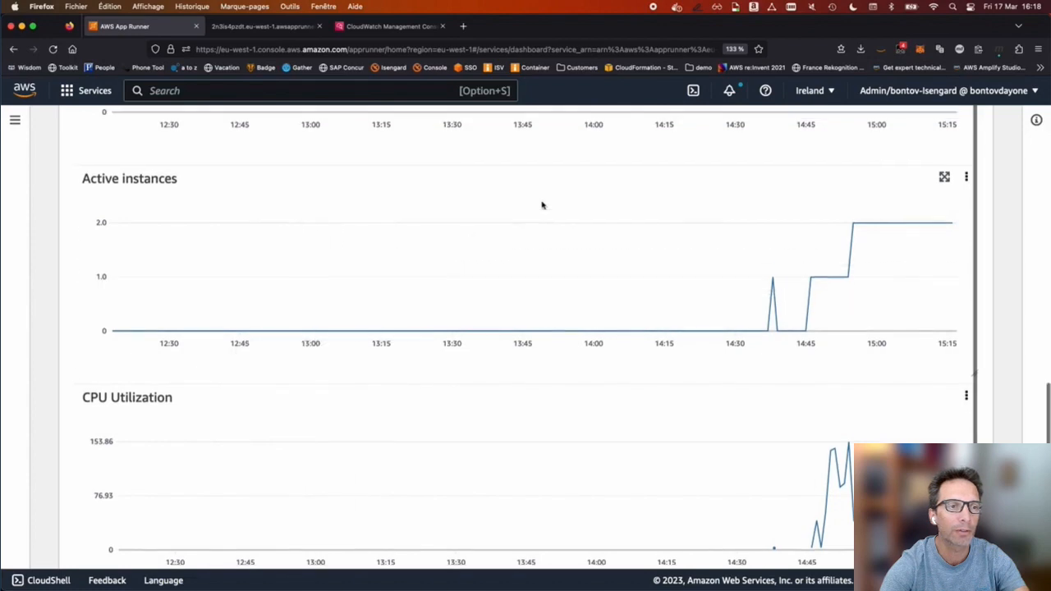
{"action": "scroll", "coordinate": [542, 207], "scroll_direction": "up", "scroll_amount": 20}
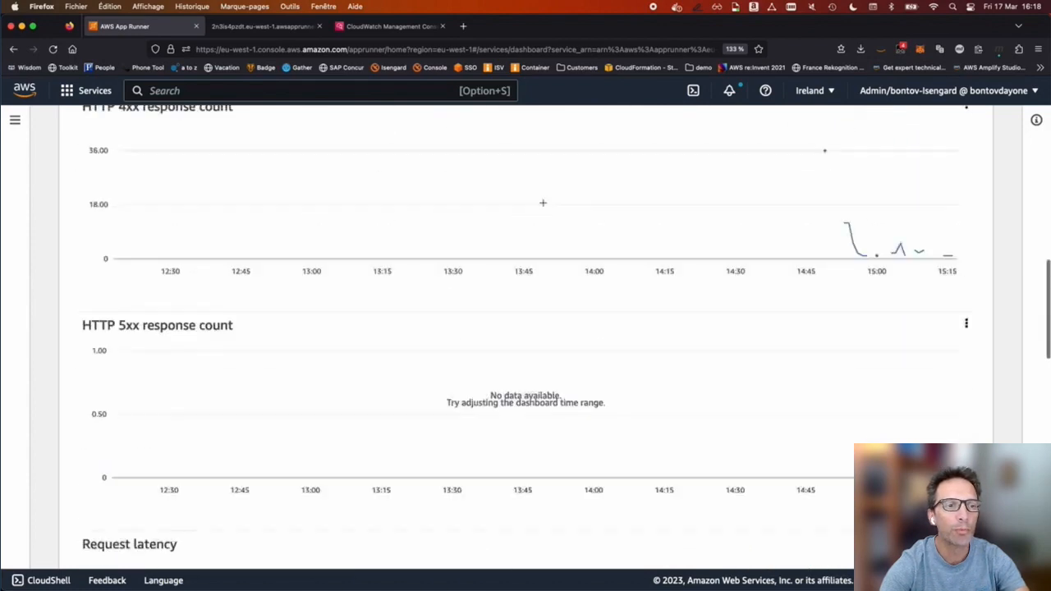
{"action": "scroll", "coordinate": [539, 208], "scroll_direction": "up", "scroll_amount": 3}
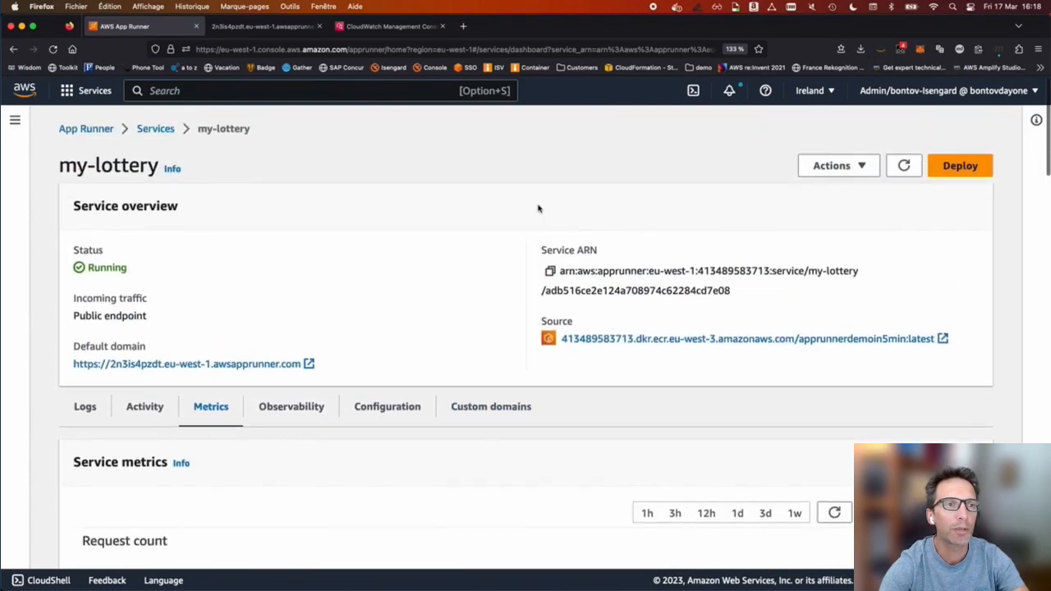
- Switch to Visual Studio Code and set the default color in app.py's hello_world function to "red"
{"action": "key", "text": "super+Tab"}
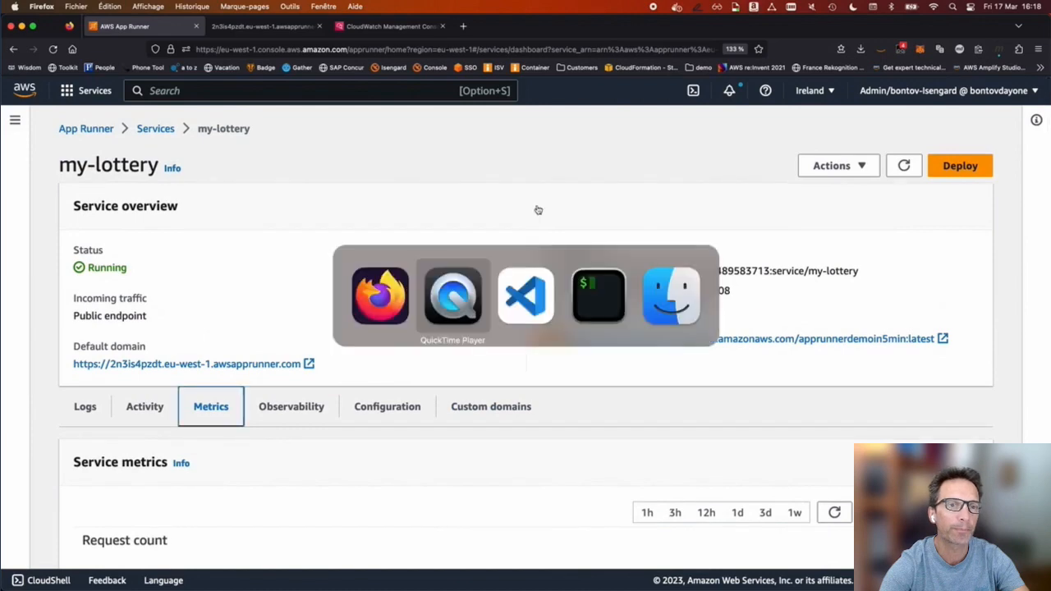
{"action": "key", "text": "super+Tab"}
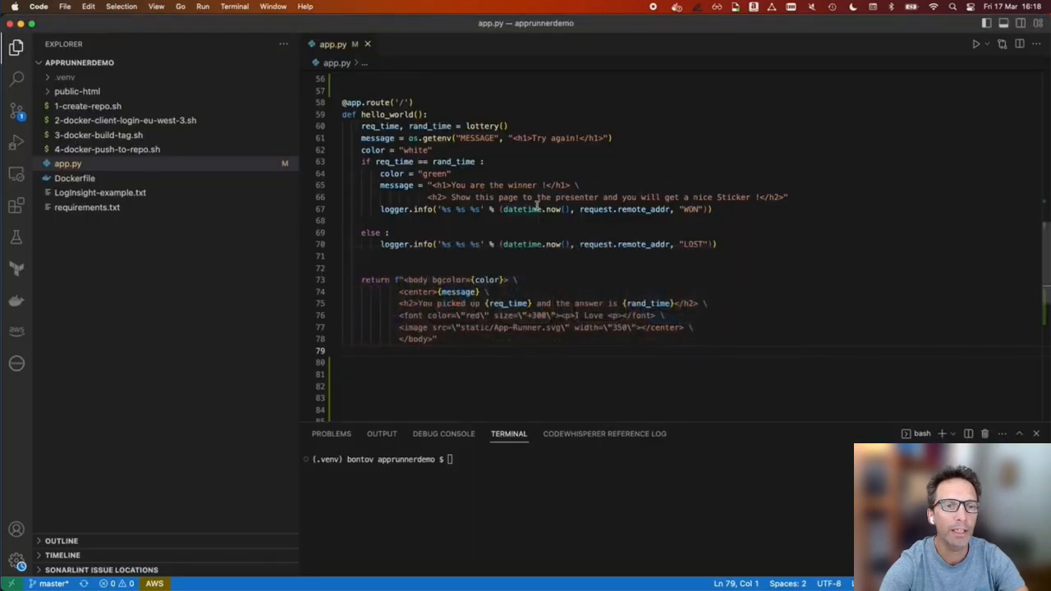
{"action": "double_click", "coordinate": [373, 114]}
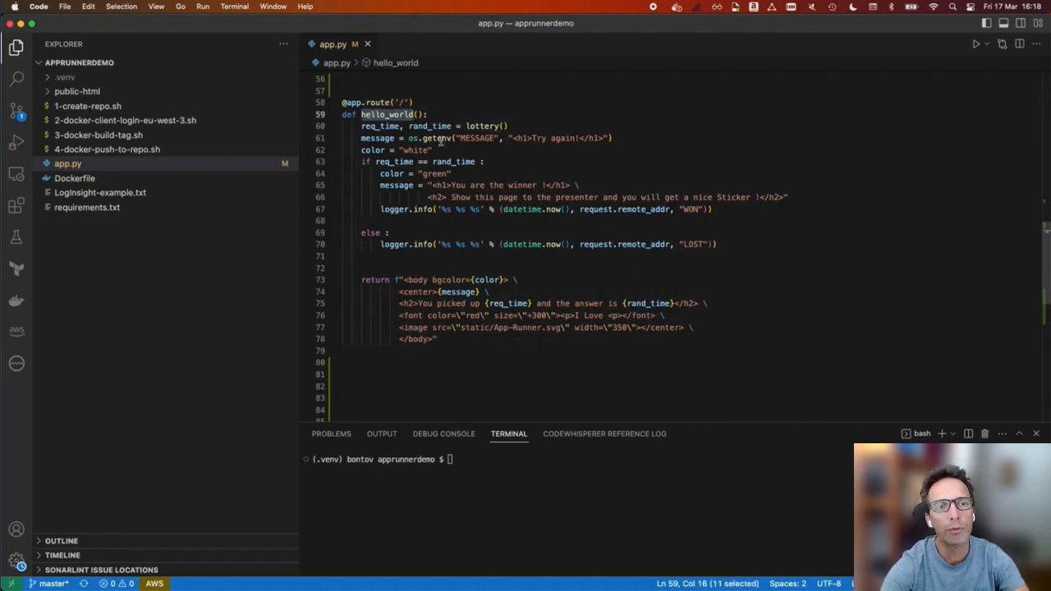
{"action": "double_click", "coordinate": [413, 151]}
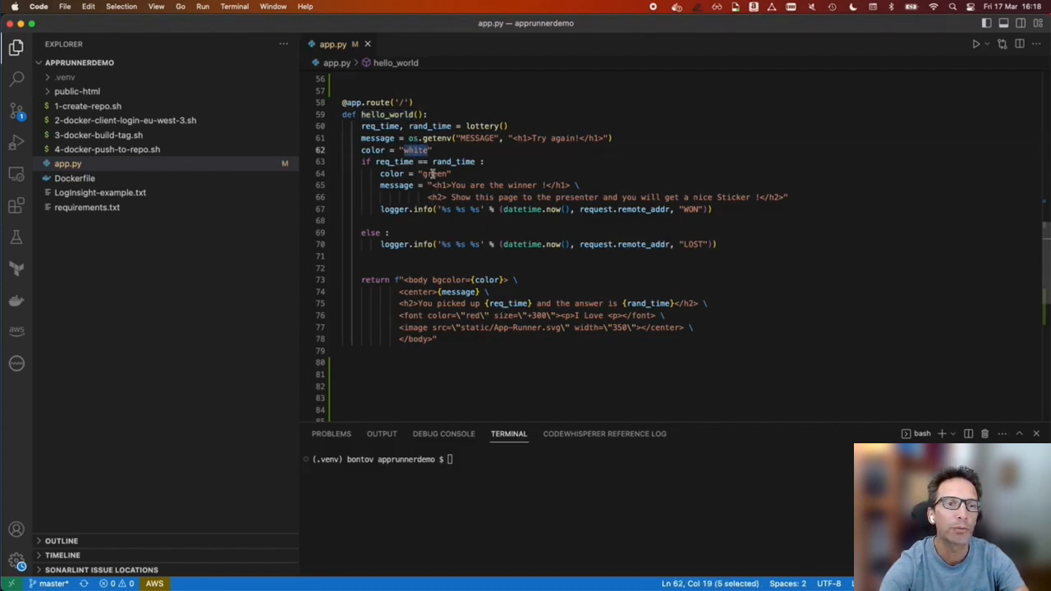
{"action": "double_click", "coordinate": [433, 174]}
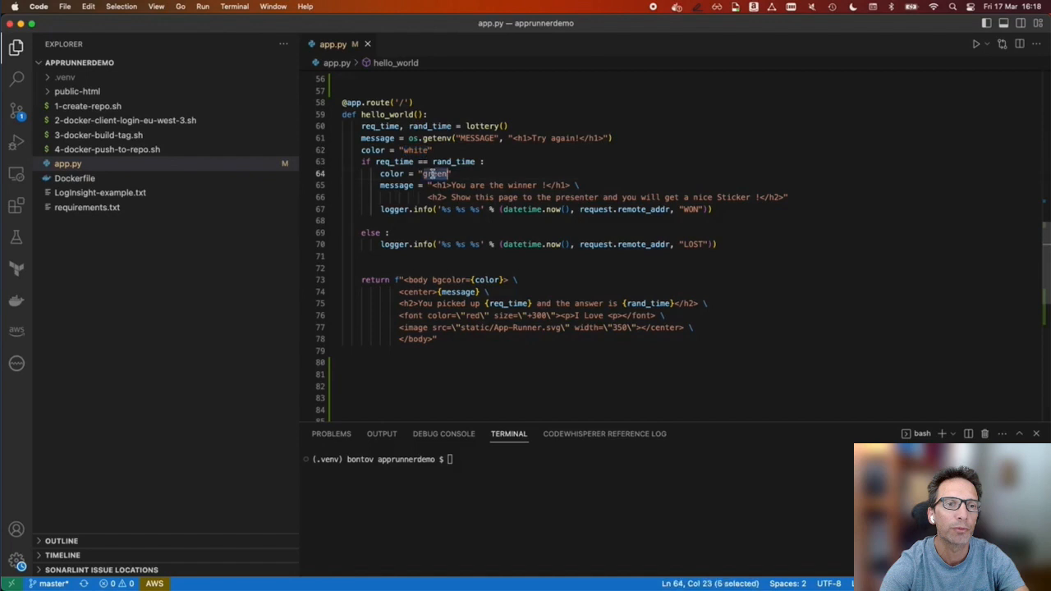
{"action": "double_click", "coordinate": [409, 150]}
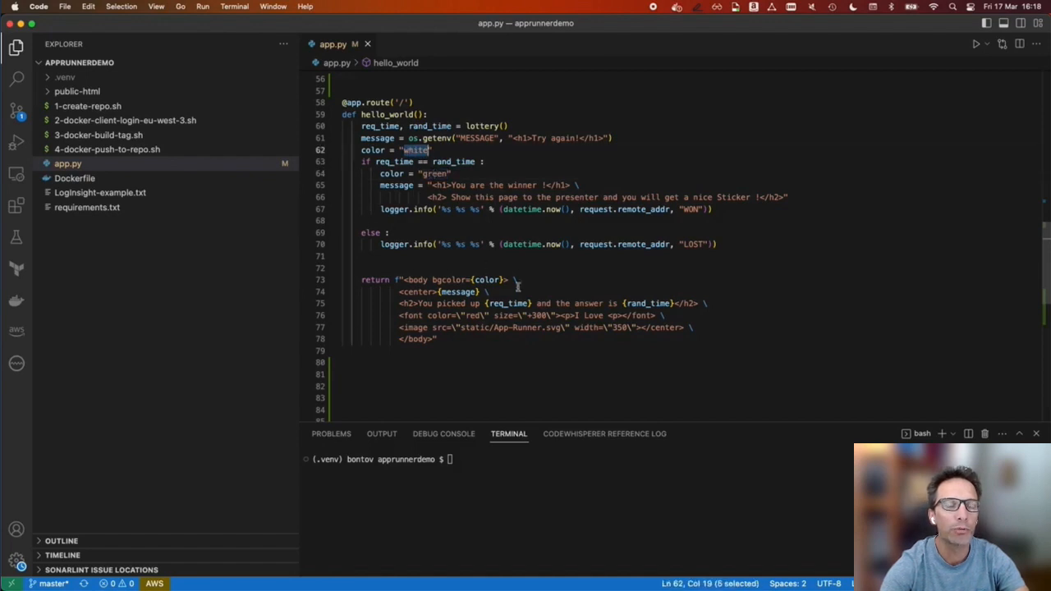
{"action": "type", "text": "red"}
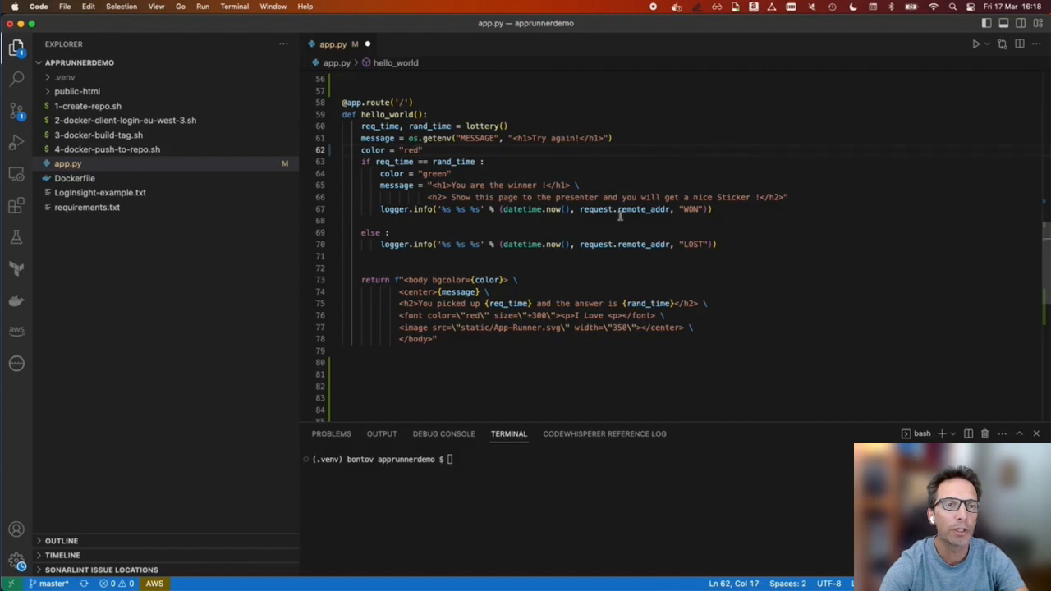
- Insert "Hello ! " before "Try again!" in the default message of hello_world, and save app.py
{"action": "left_click", "coordinate": [534, 137]}
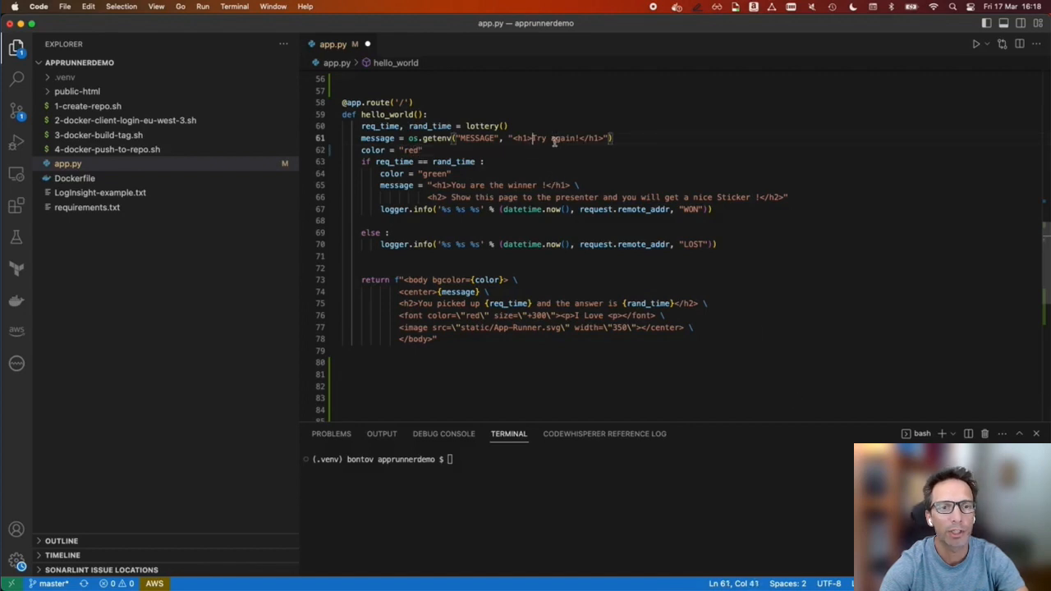
{"action": "type", "text": "Hello "}
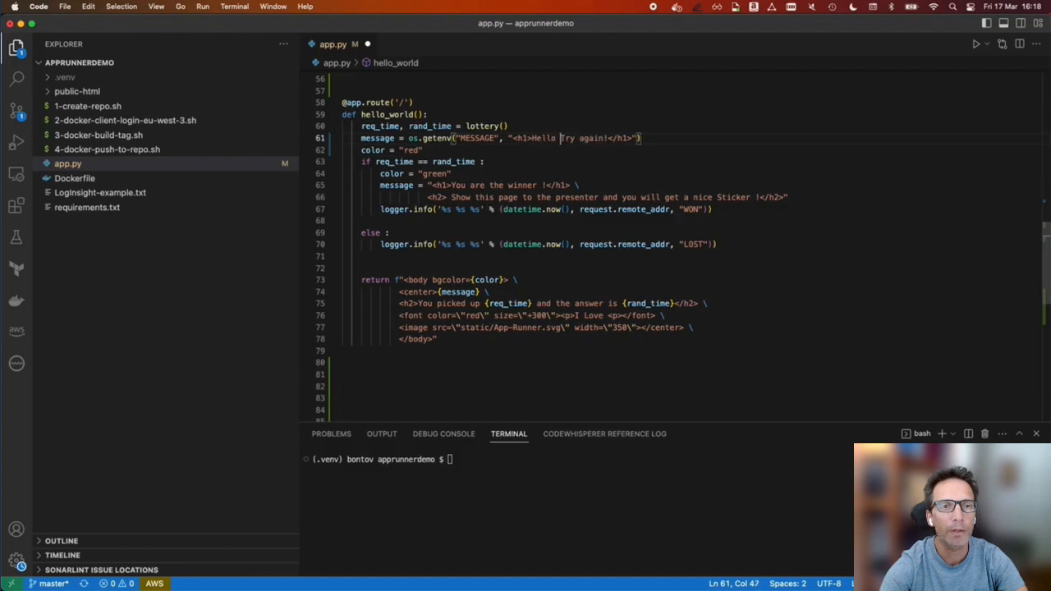
{"action": "type", "text": "!"}
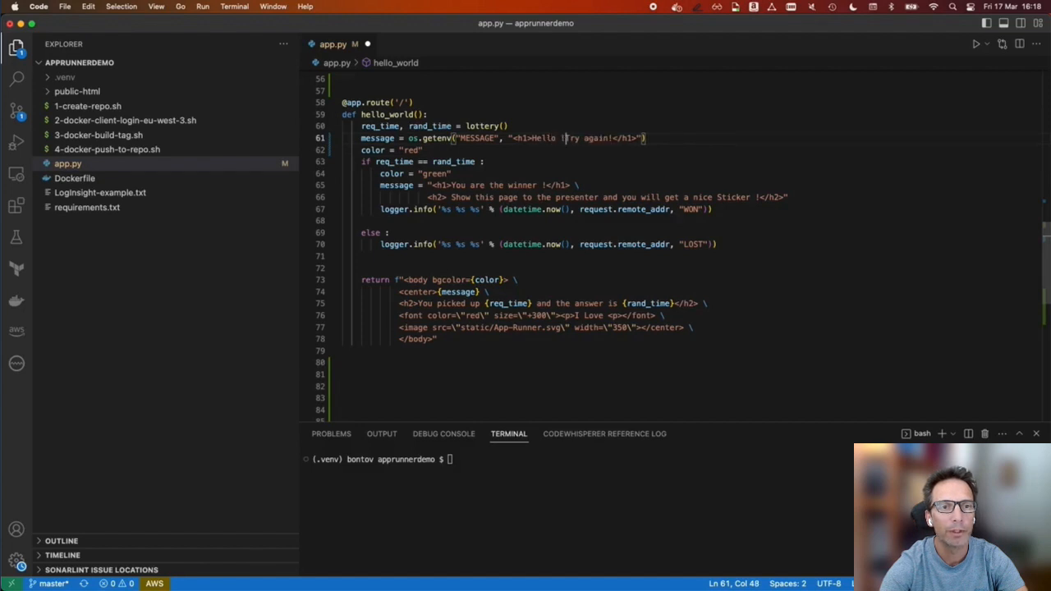
{"action": "left_click", "coordinate": [500, 155]}
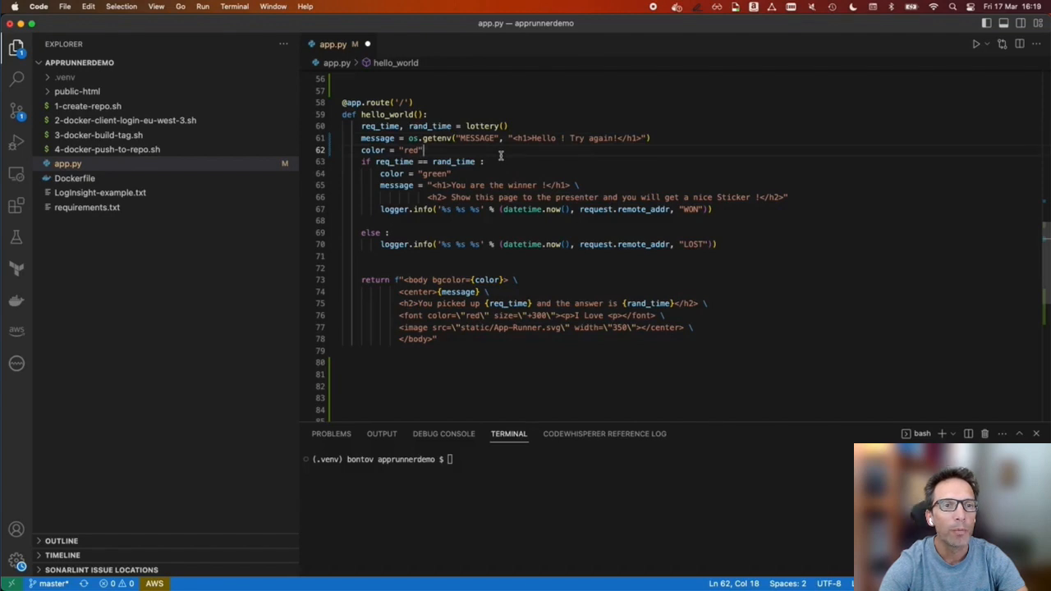
{"action": "key", "text": "super+s"}
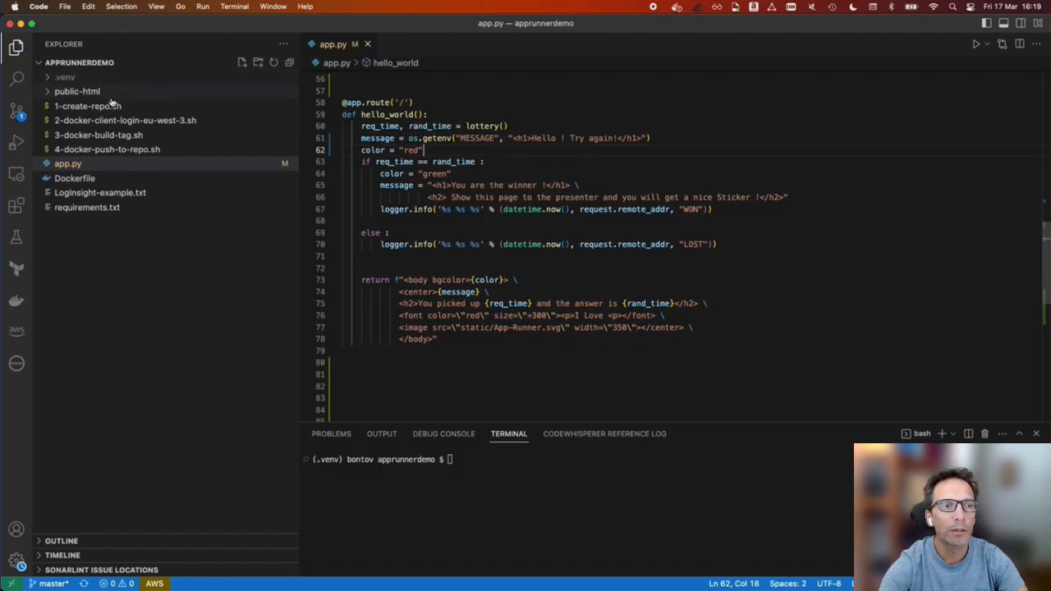
- Review the 1-create-repo.sh and 2-docker-client-login-eu-west-3.sh scripts, and run ./2-docker-client-login-eu-west-3.sh in the terminal
{"action": "left_click", "coordinate": [109, 106]}
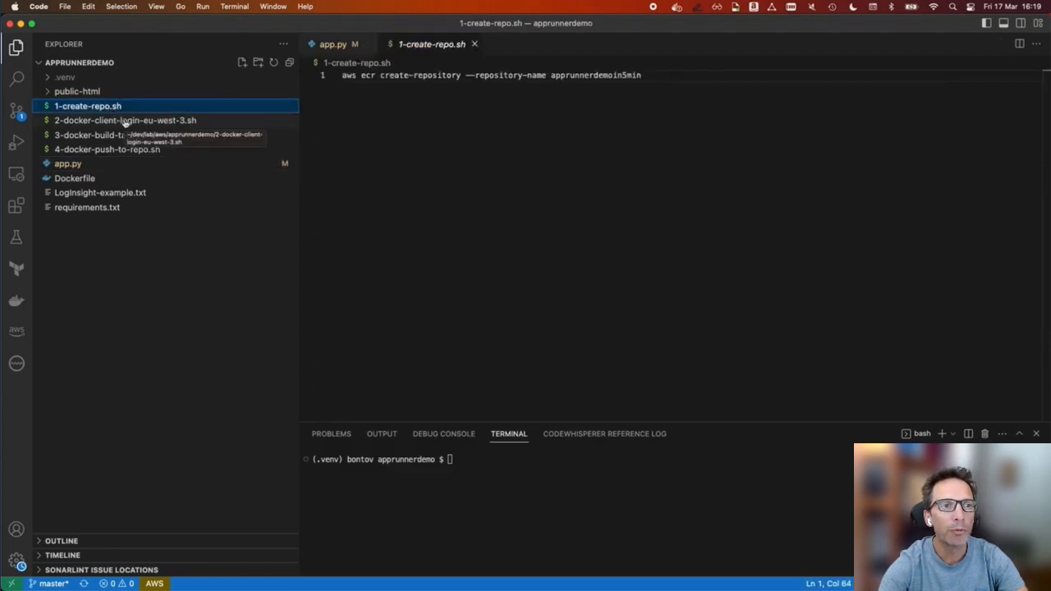
{"action": "left_click", "coordinate": [124, 122]}
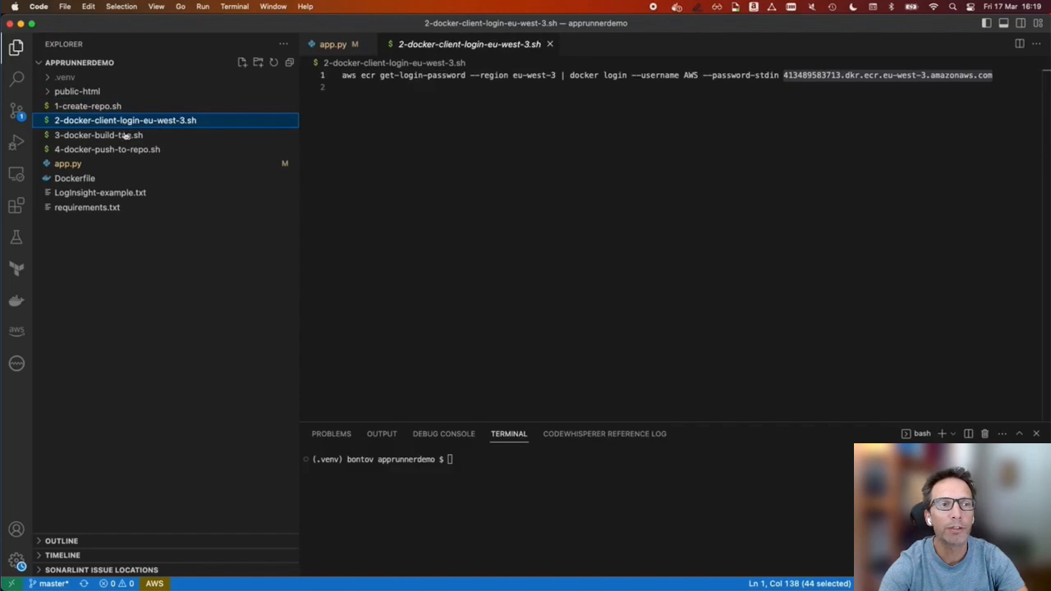
{"action": "left_click", "coordinate": [524, 466]}
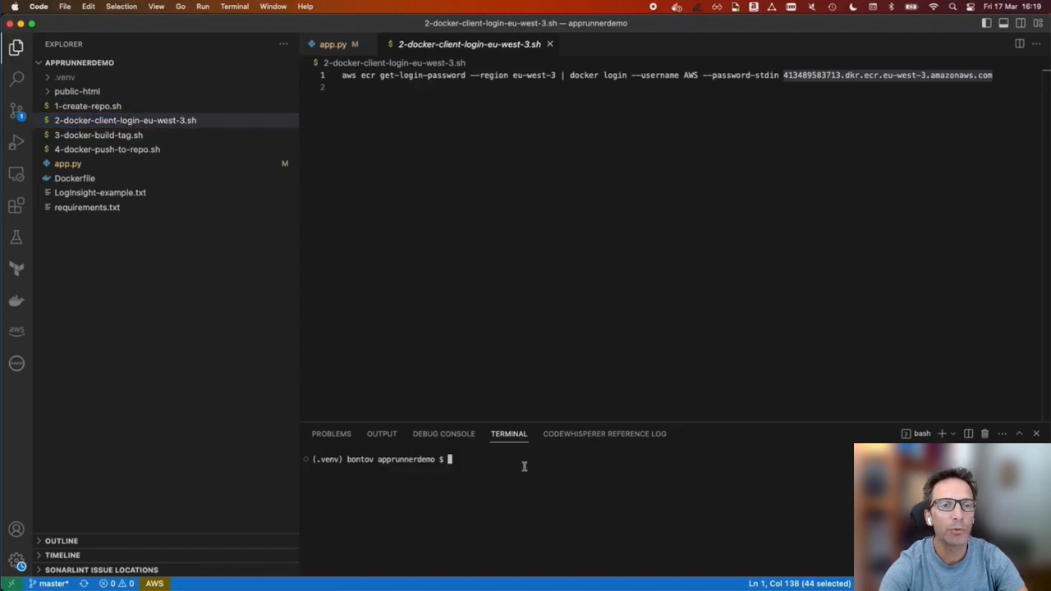
{"action": "type", "text": "."}
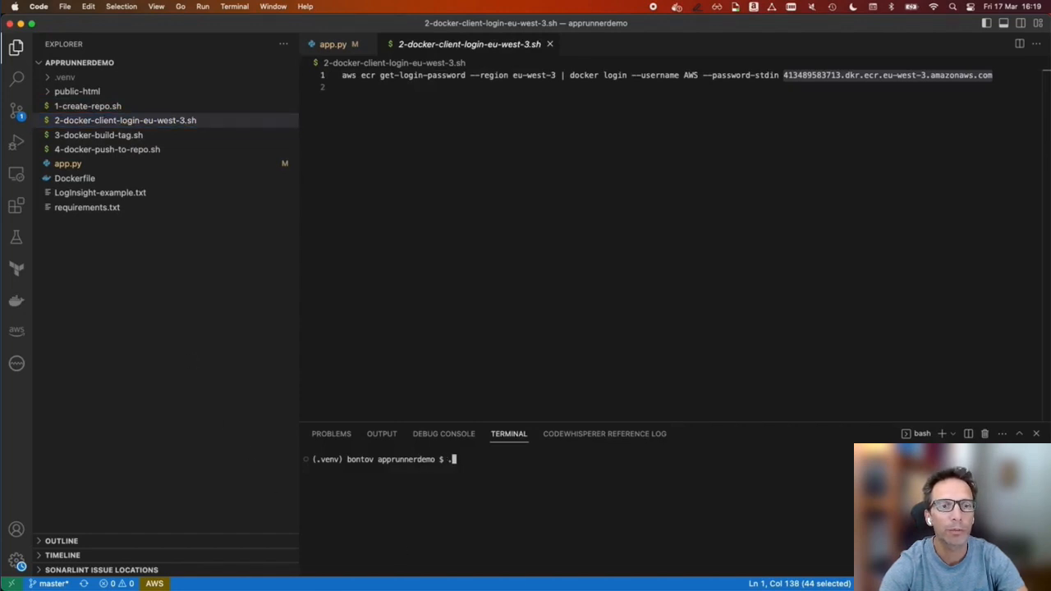
{"action": "type", "text": "/2"}
{"action": "key", "text": "Tab"}
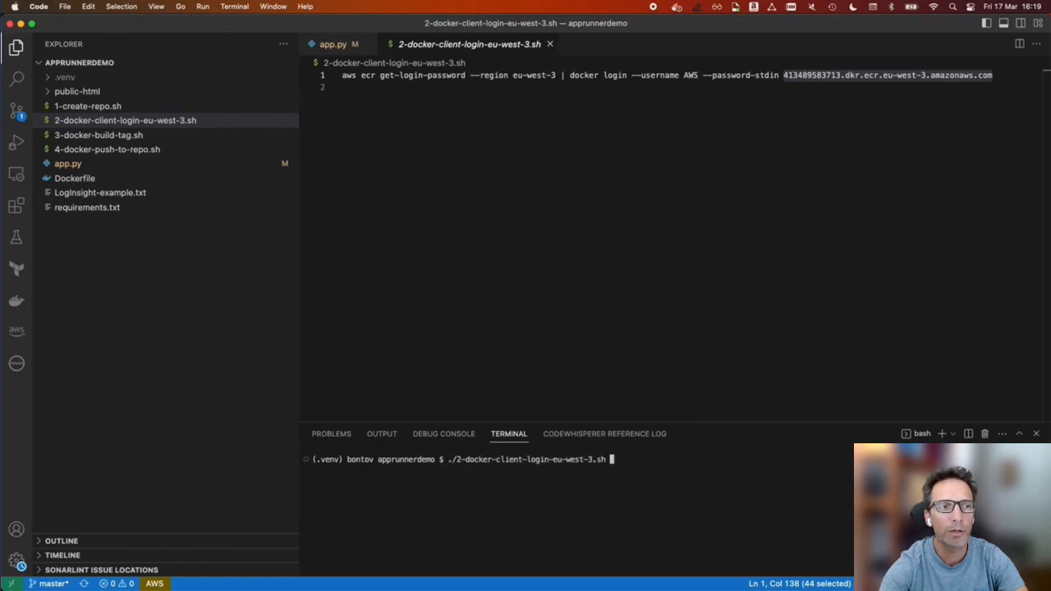
{"action": "key", "text": "Return"}
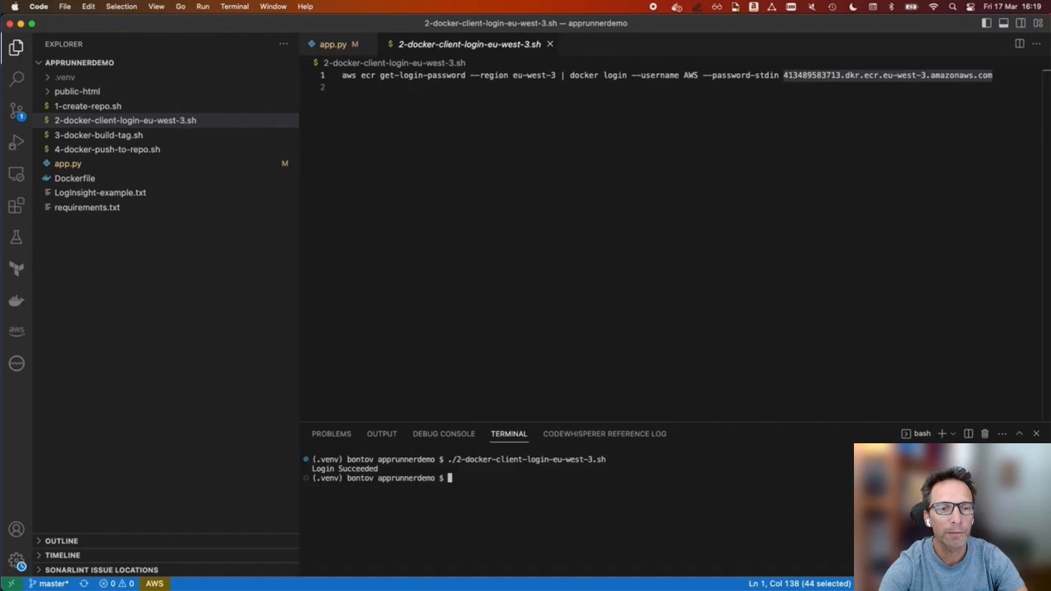
- Open 3-docker-build-tag.sh for review, run ./3-docker-build-tag.sh in the terminal, and enlarge the terminal area to show the build output
{"action": "left_click", "coordinate": [122, 135]}
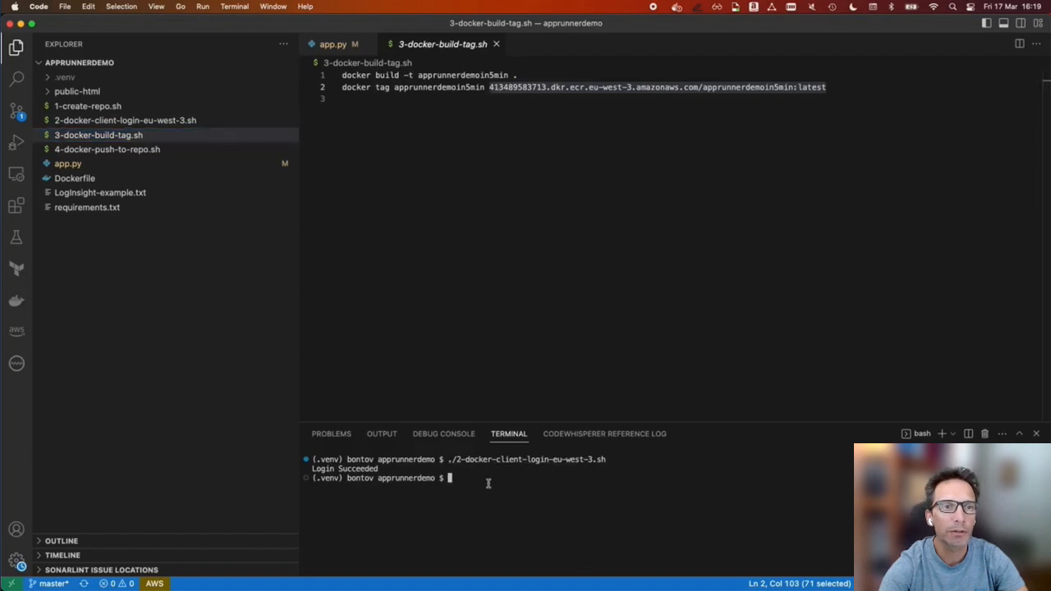
{"action": "type", "text": "./"}
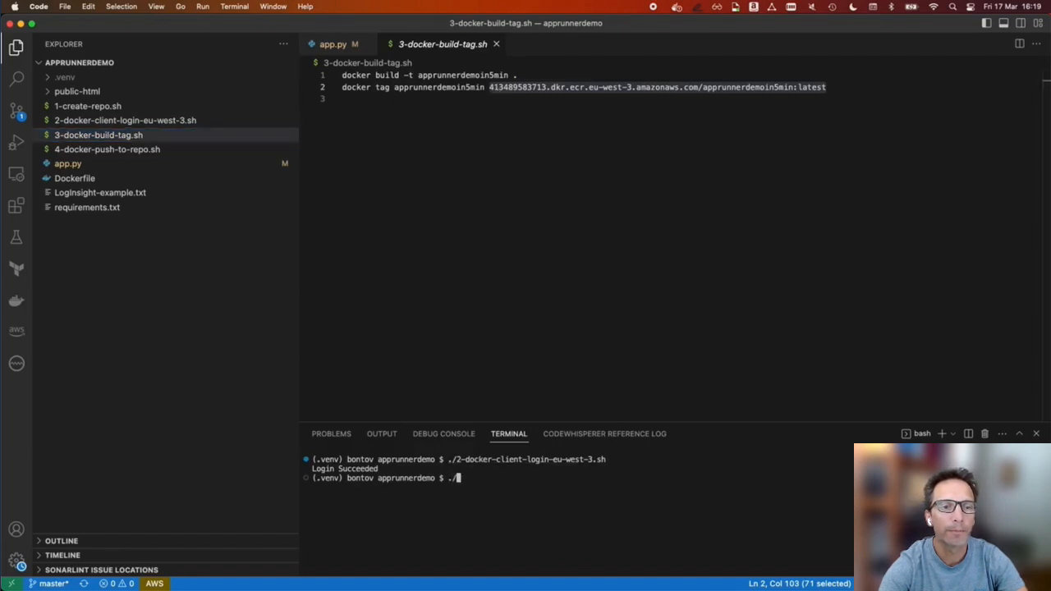
{"action": "type", "text": "3"}
{"action": "key", "text": "Tab"}
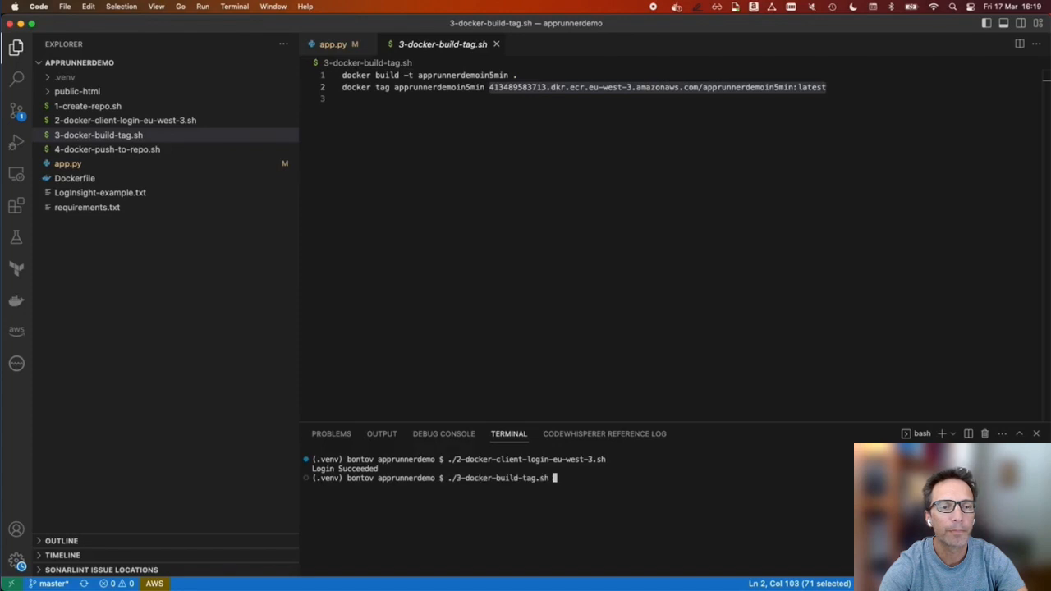
{"action": "key", "text": "Return"}
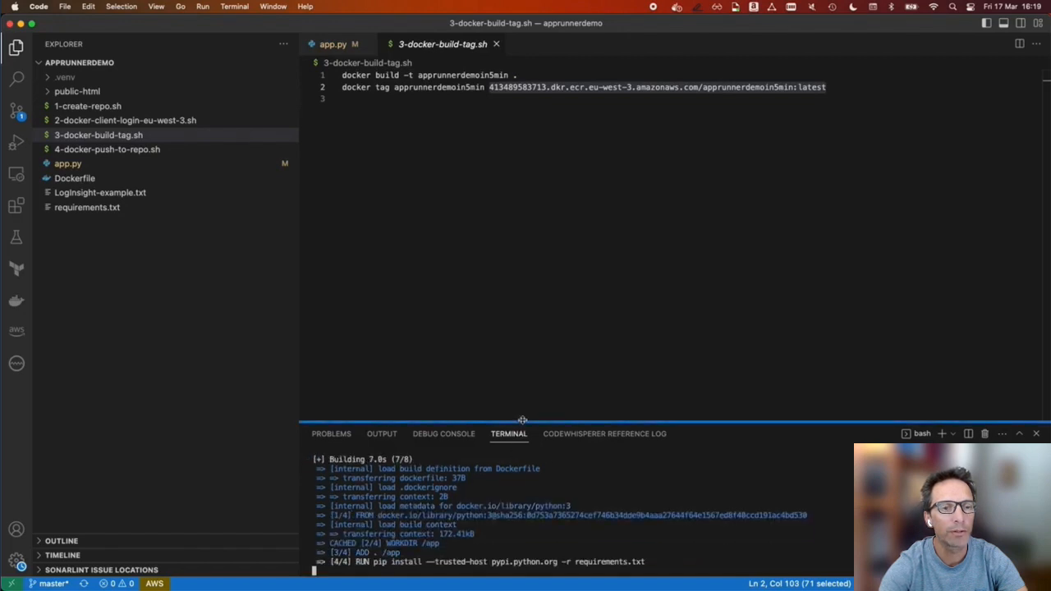
{"action": "left_click_drag", "start_coordinate": [522, 420], "coordinate": [530, 326]}
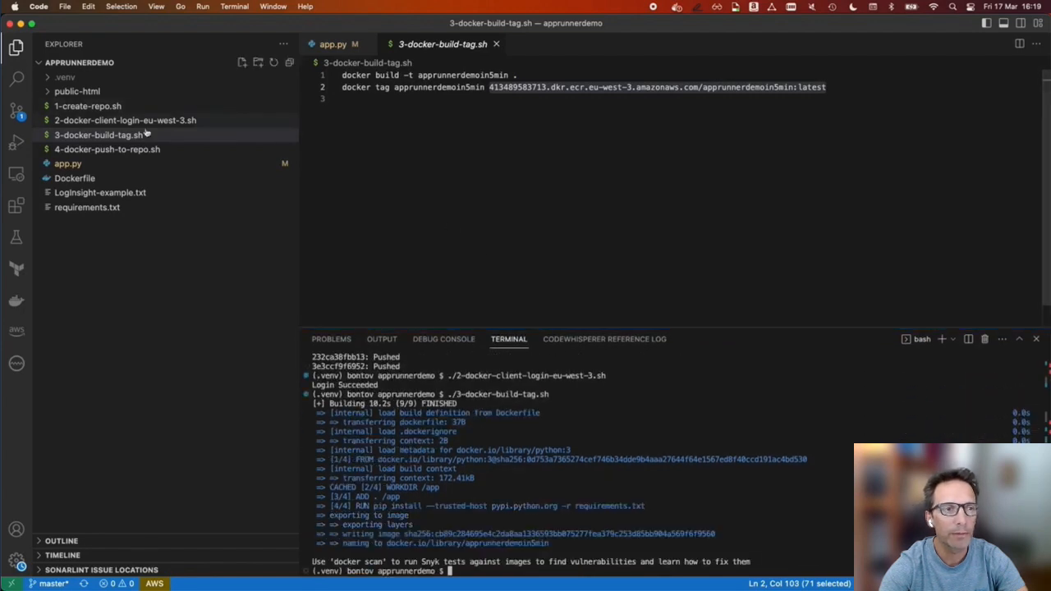
- Open 4-docker-push-to-repo.sh for review and run ./4-docker-push-to-repo.sh in the terminal to push the image to ECR
{"action": "left_click", "coordinate": [130, 152]}
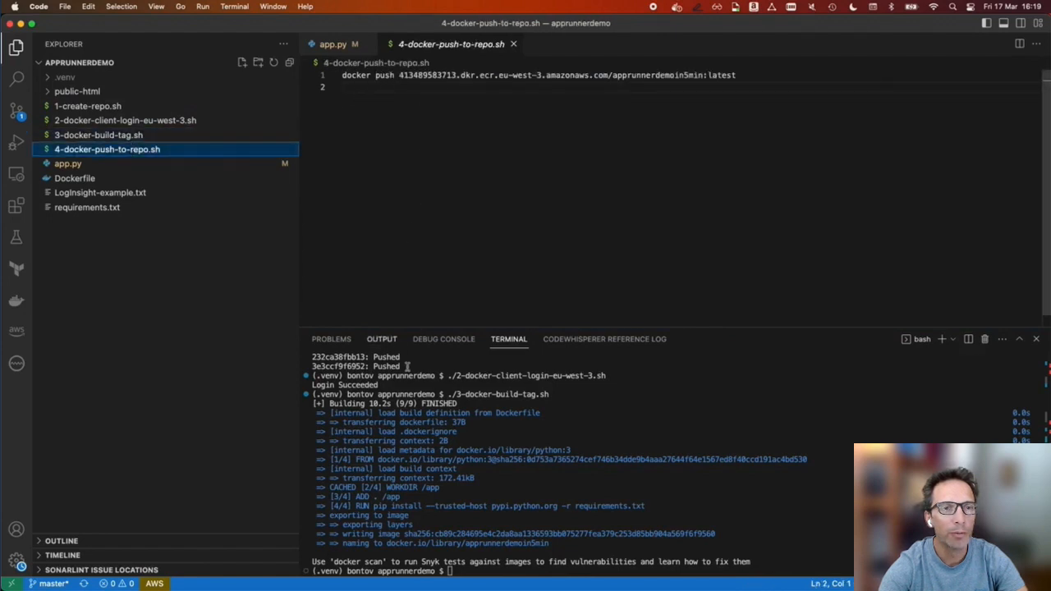
{"action": "left_click", "coordinate": [489, 574]}
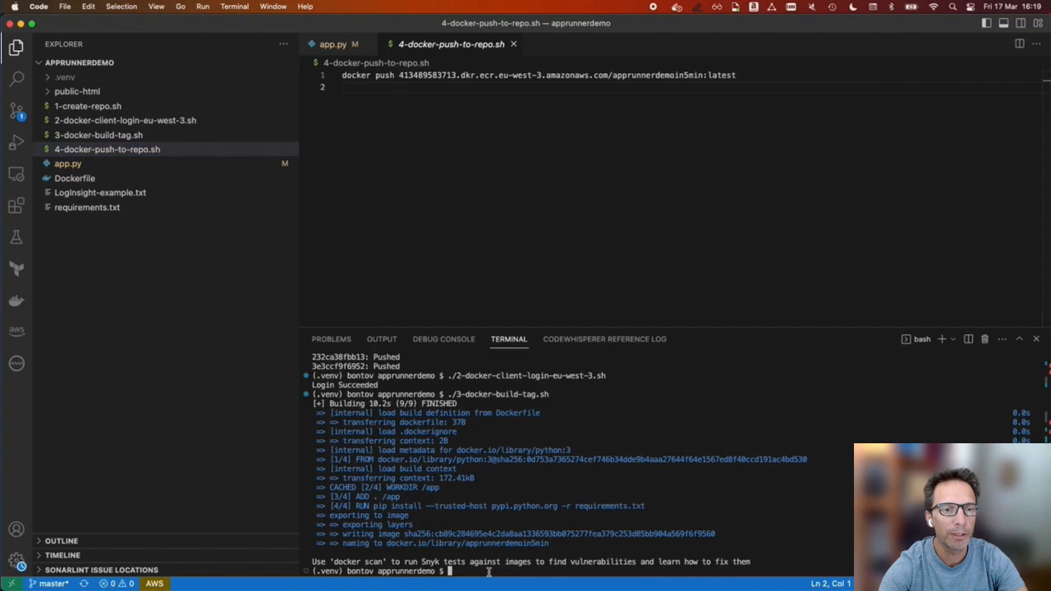
{"action": "type", "text": "./4"}
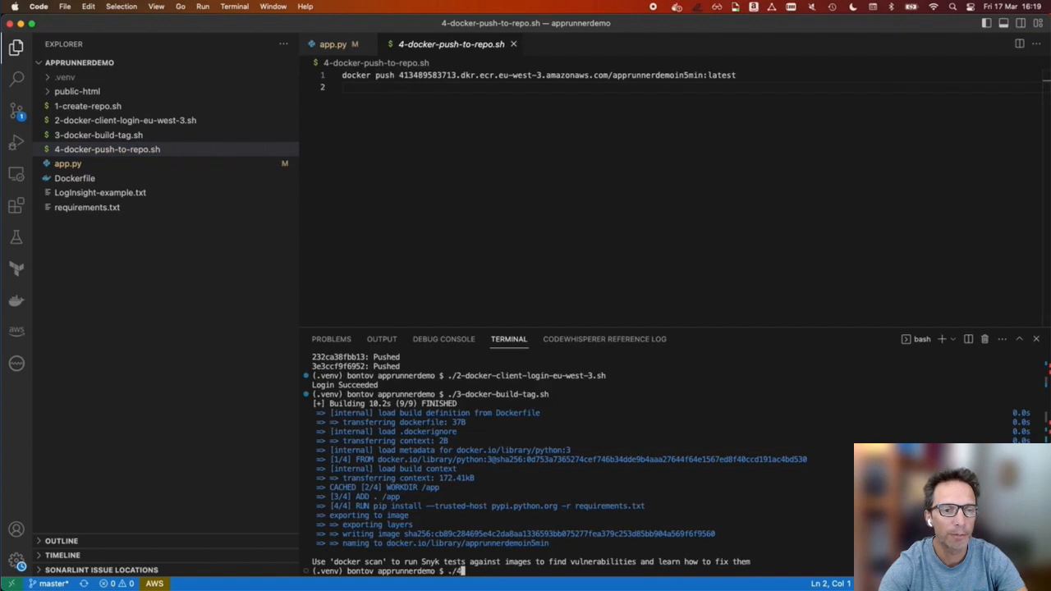
{"action": "key", "text": "Tab"}
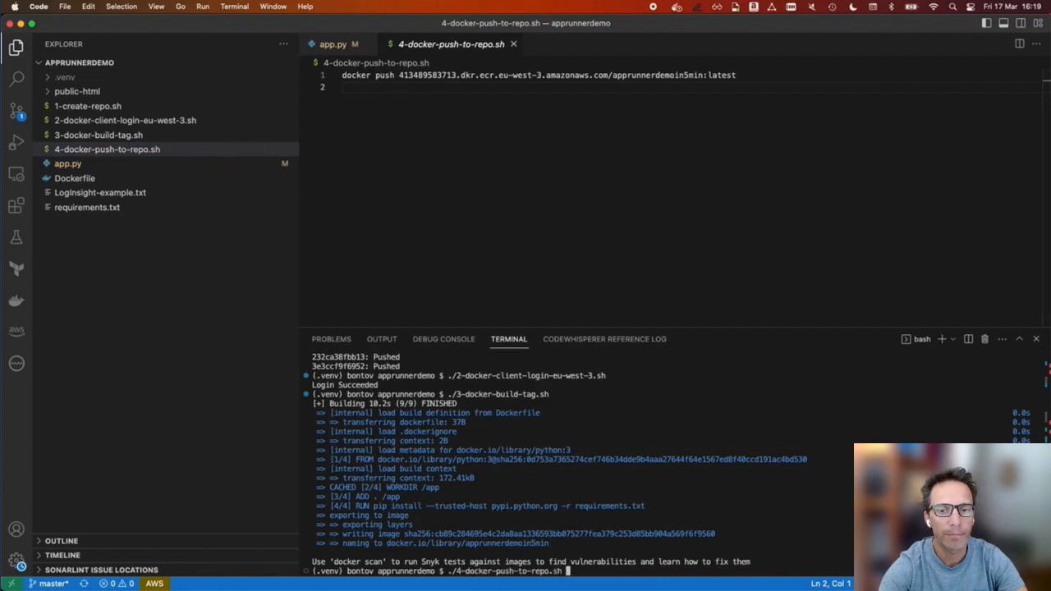
{"action": "key", "text": "Return"}
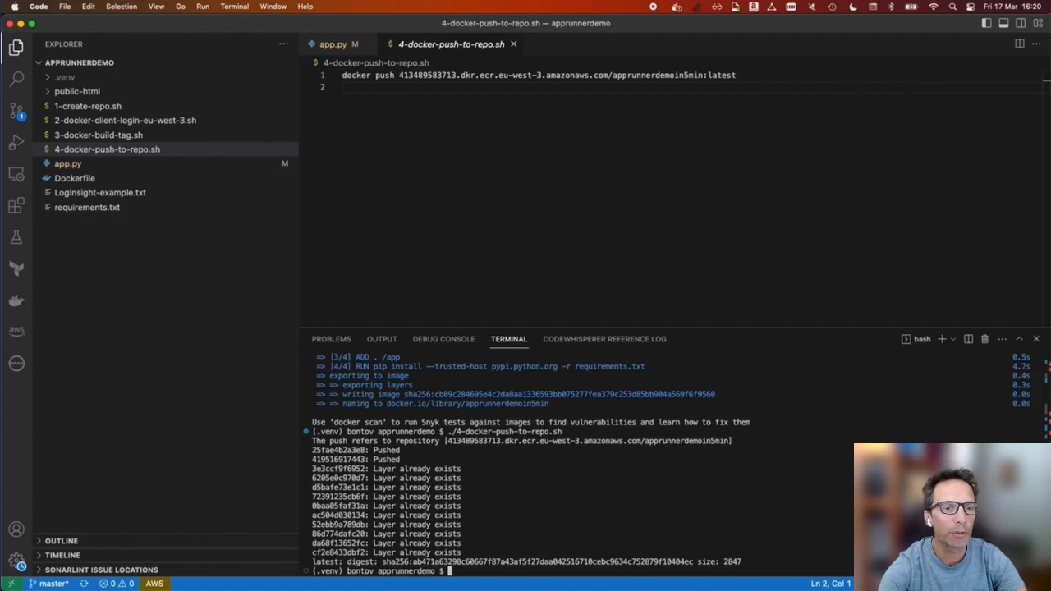
- Switch to Firefox and start a new deployment of the my-lottery App Runner service
{"action": "key", "text": "super+Tab"}
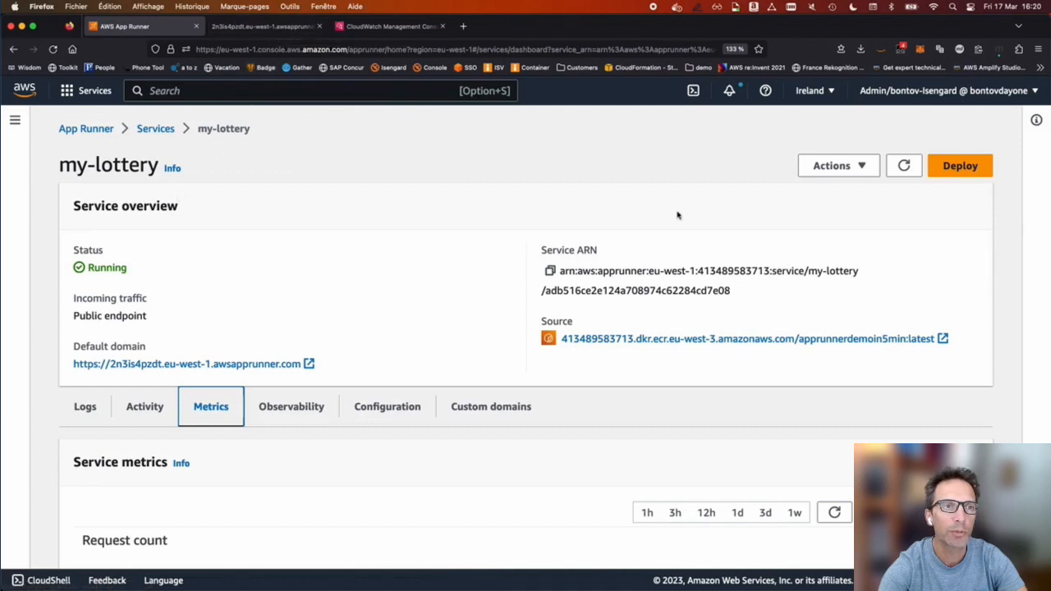
{"action": "left_click", "coordinate": [949, 166]}
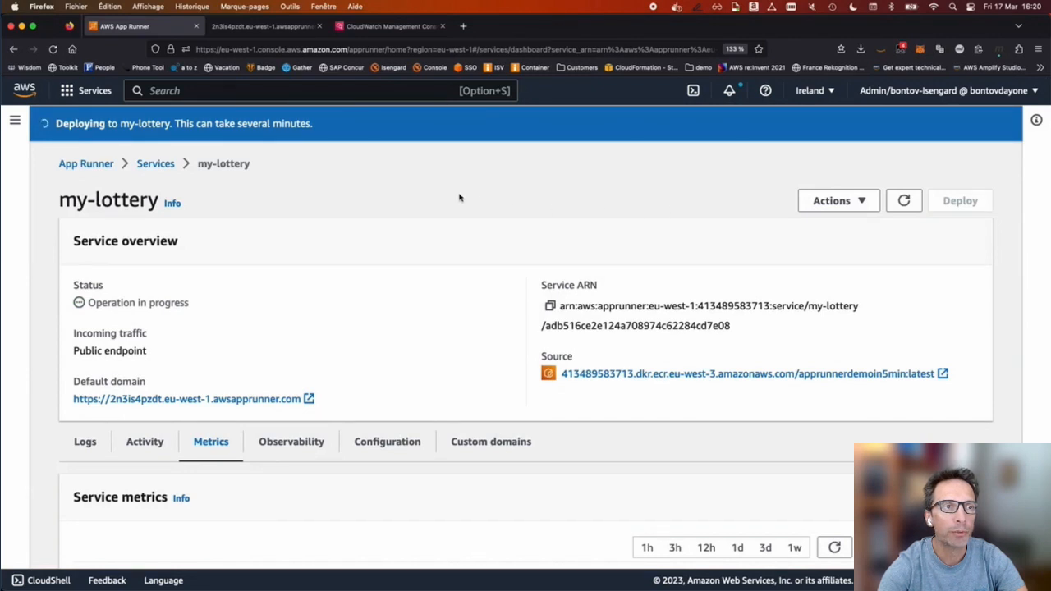
- Go to the open my-lottery app page and reload it repeatedly to check whether the new version is being served
{"action": "left_click", "coordinate": [276, 28]}
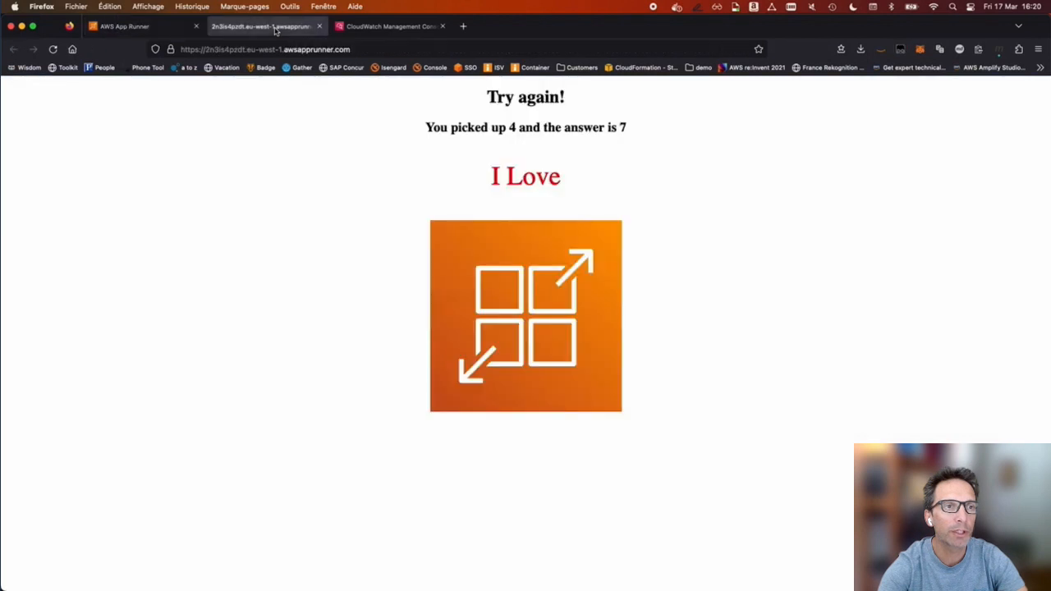
{"action": "left_click", "coordinate": [52, 50]}
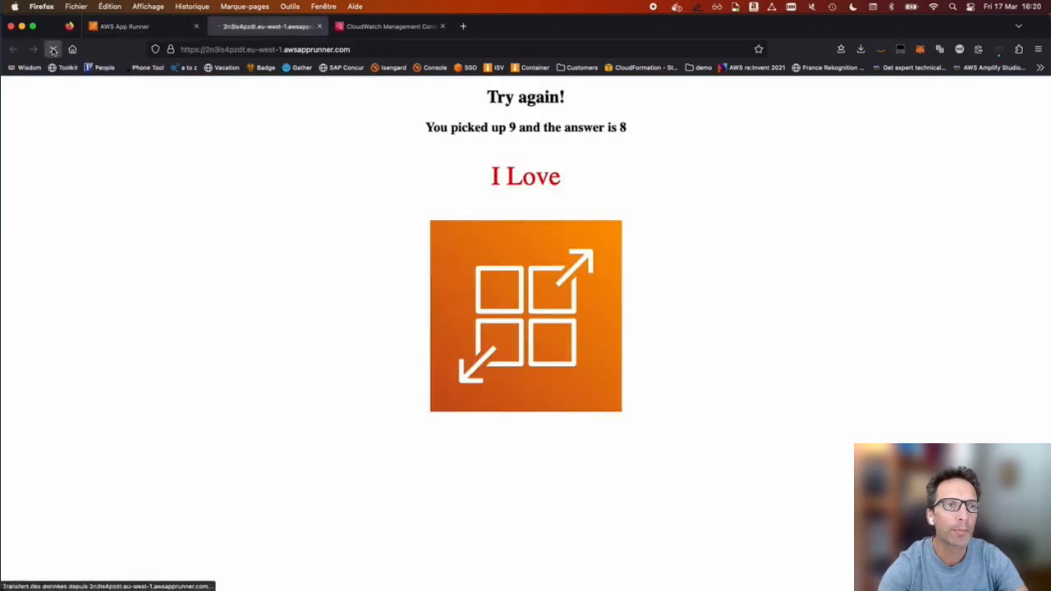
{"action": "left_click", "coordinate": [52, 50]}
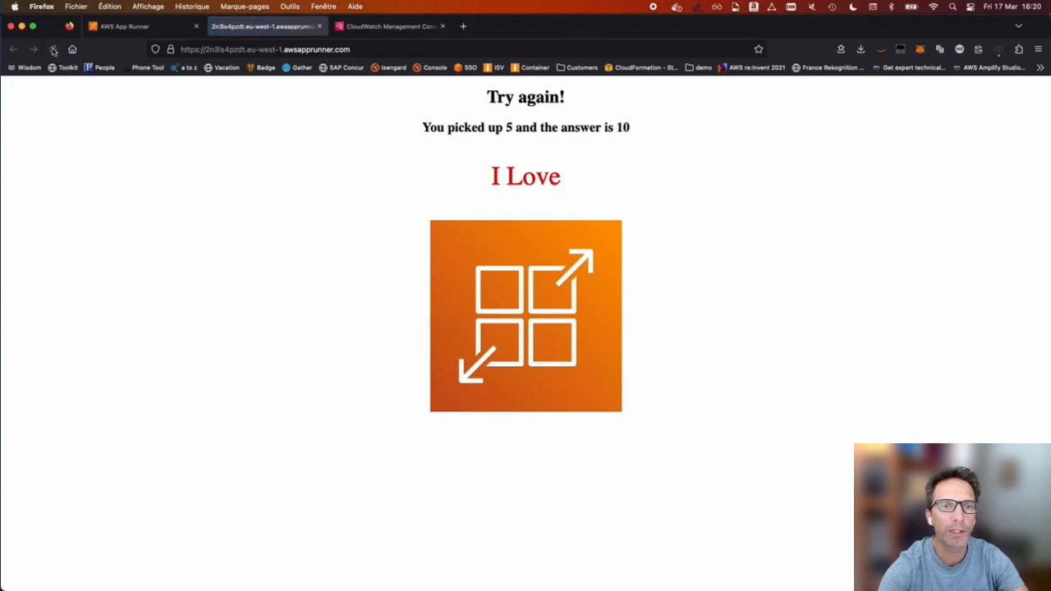
{"action": "left_click", "coordinate": [53, 50]}
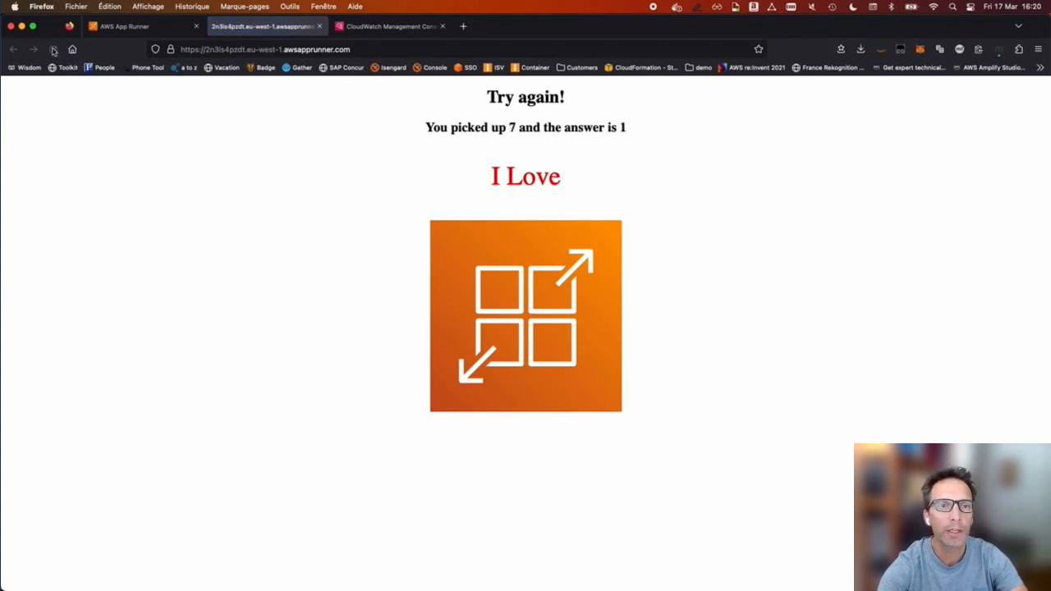
{"action": "left_click", "coordinate": [52, 50]}
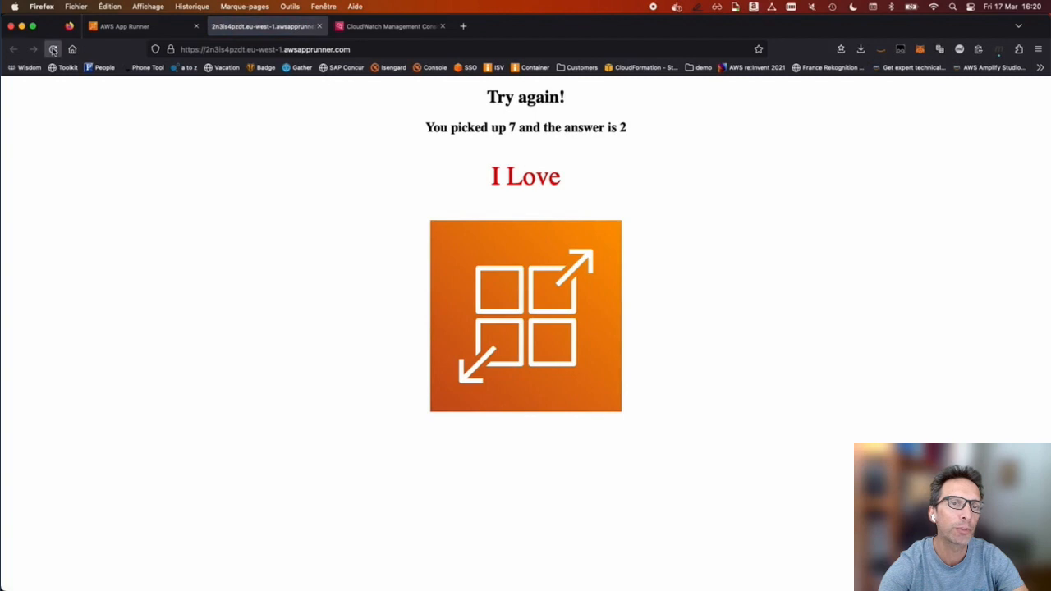
{"action": "left_click", "coordinate": [52, 50]}
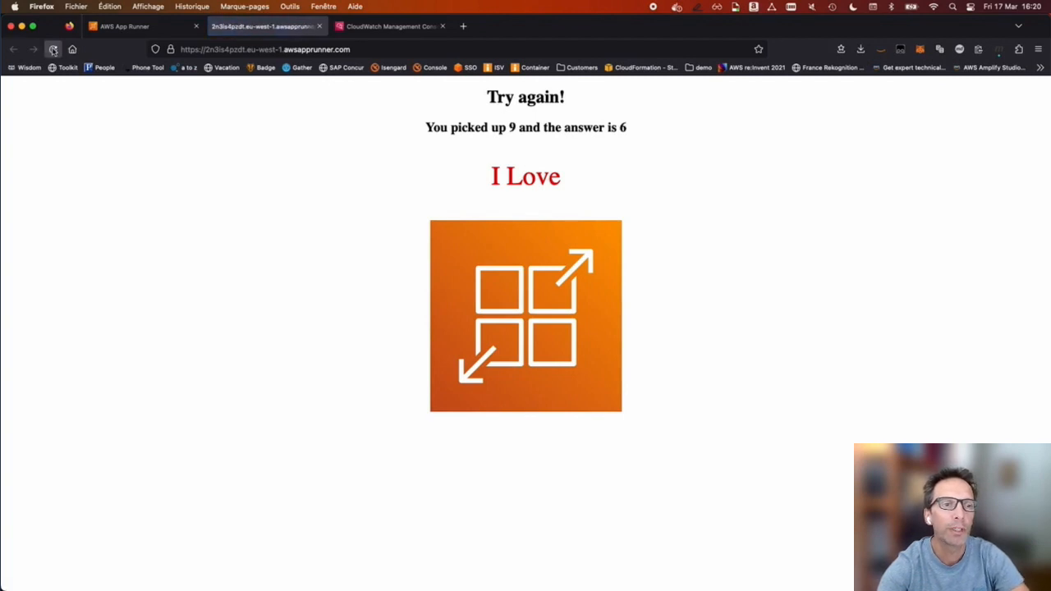
{"action": "left_click", "coordinate": [53, 50]}
{"action": "left_click", "coordinate": [52, 50]}
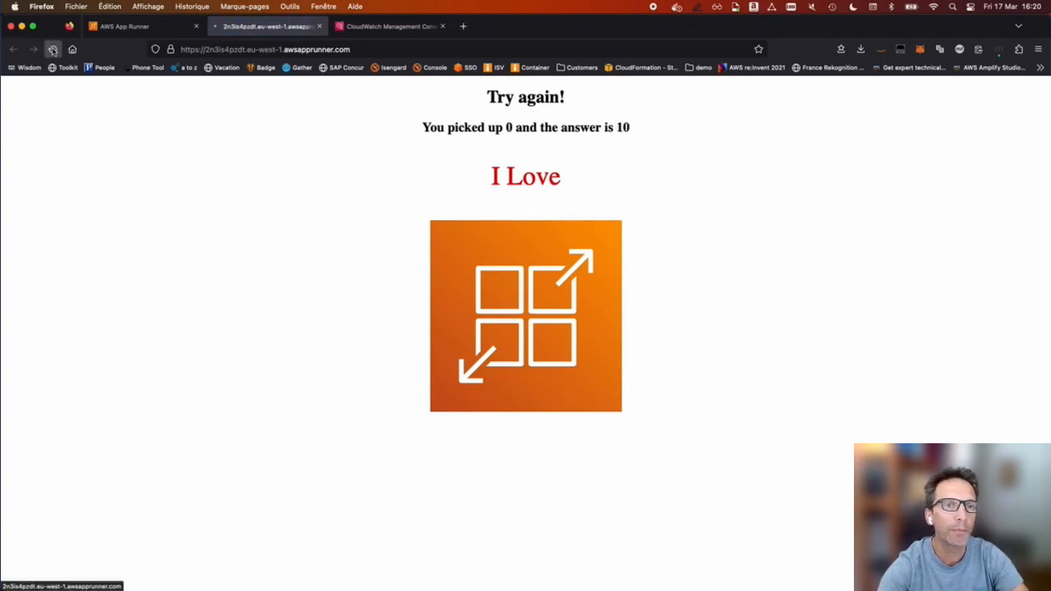
{"action": "left_click", "coordinate": [53, 50]}
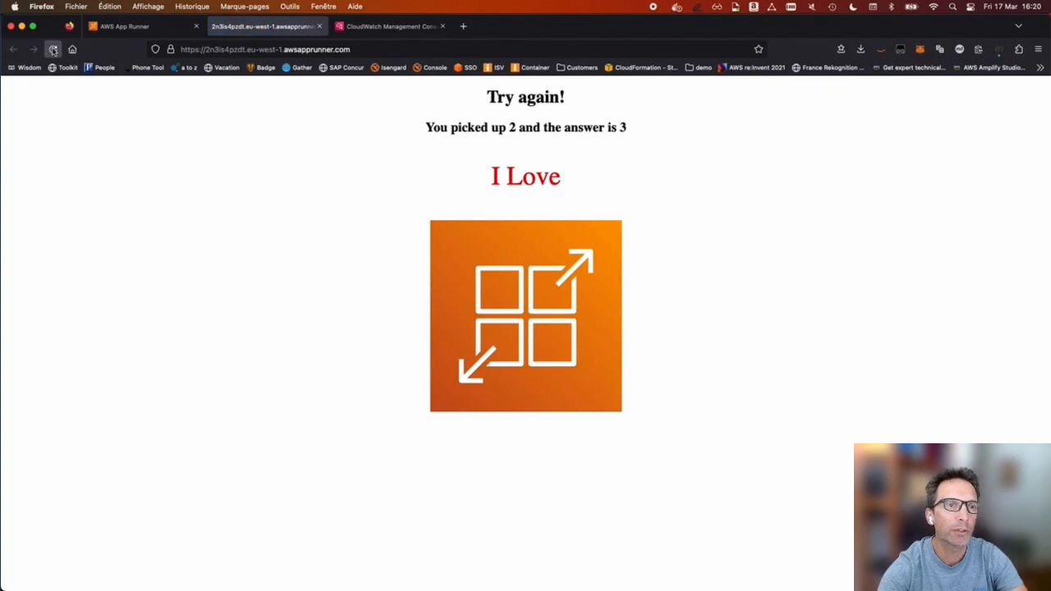
{"action": "left_click", "coordinate": [53, 50]}
{"action": "left_click", "coordinate": [52, 50]}
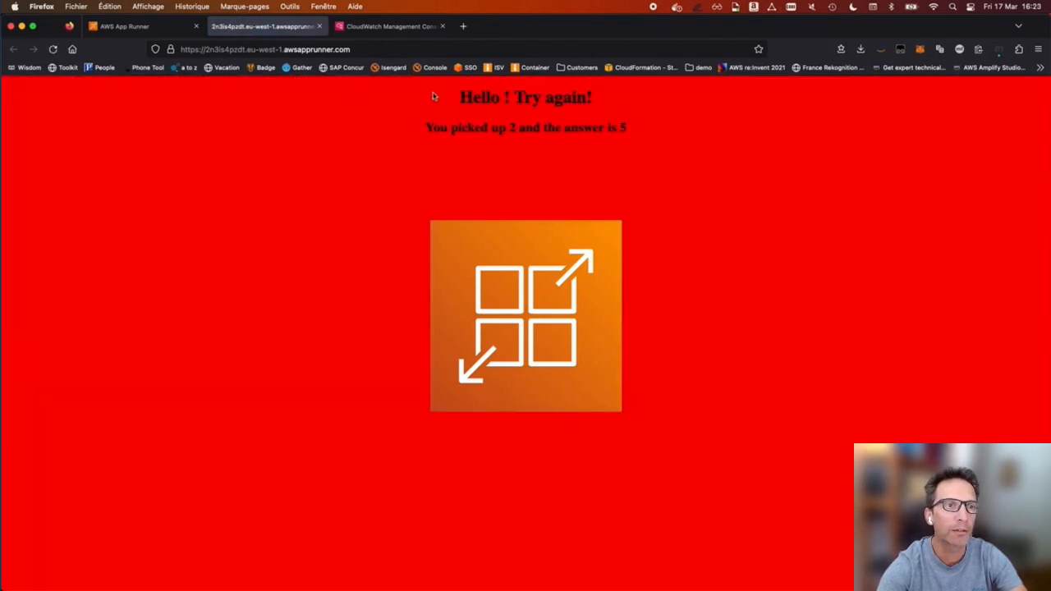
- Highlight the word "Hello" in the app page's heading and reload the page twice more to check the lottery results
{"action": "double_click", "coordinate": [482, 96]}
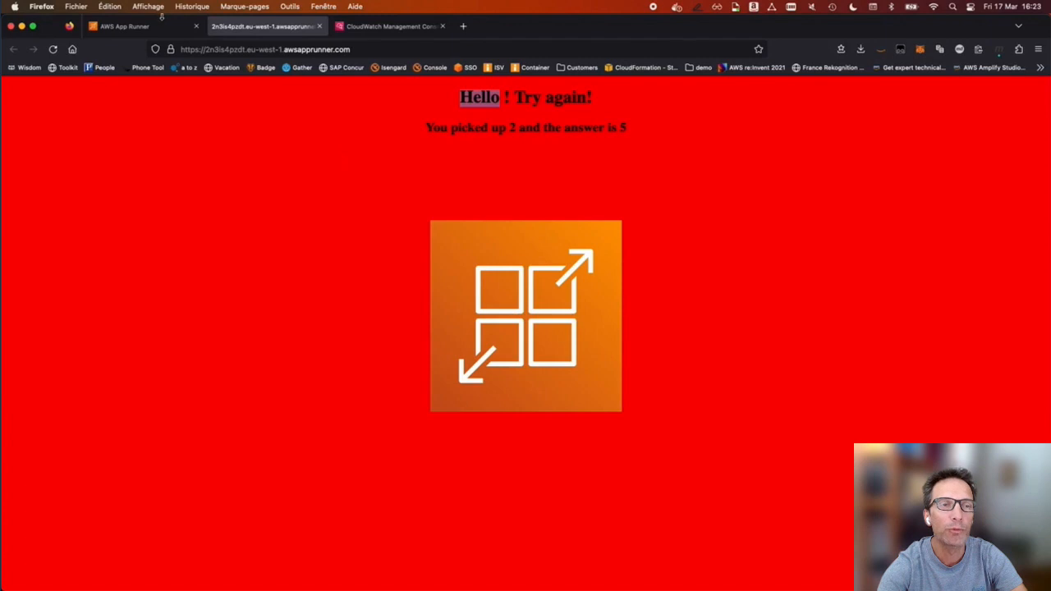
{"action": "left_click", "coordinate": [53, 49]}
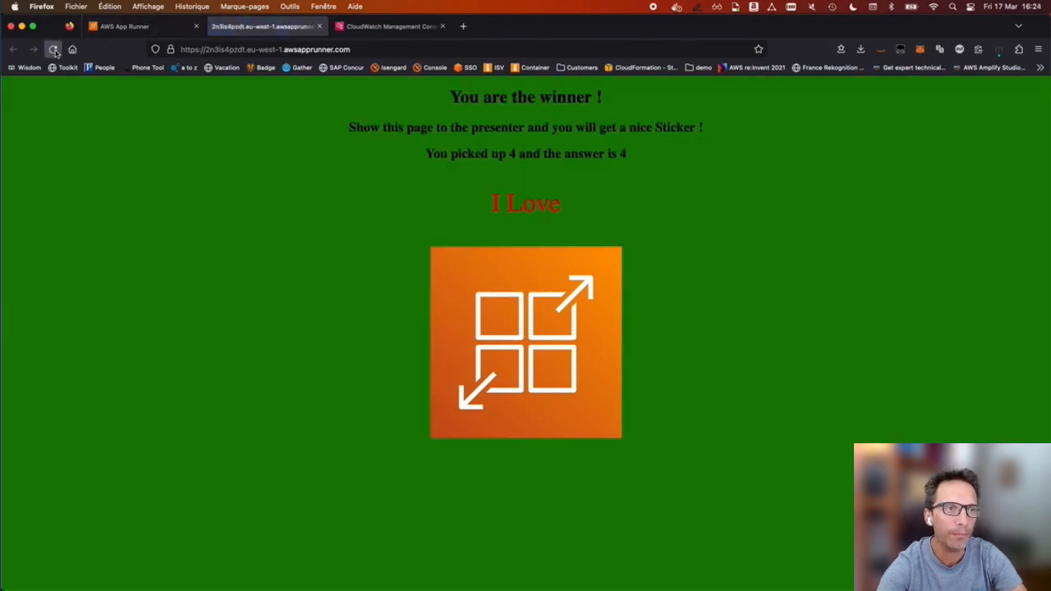
{"action": "left_click", "coordinate": [54, 50]}
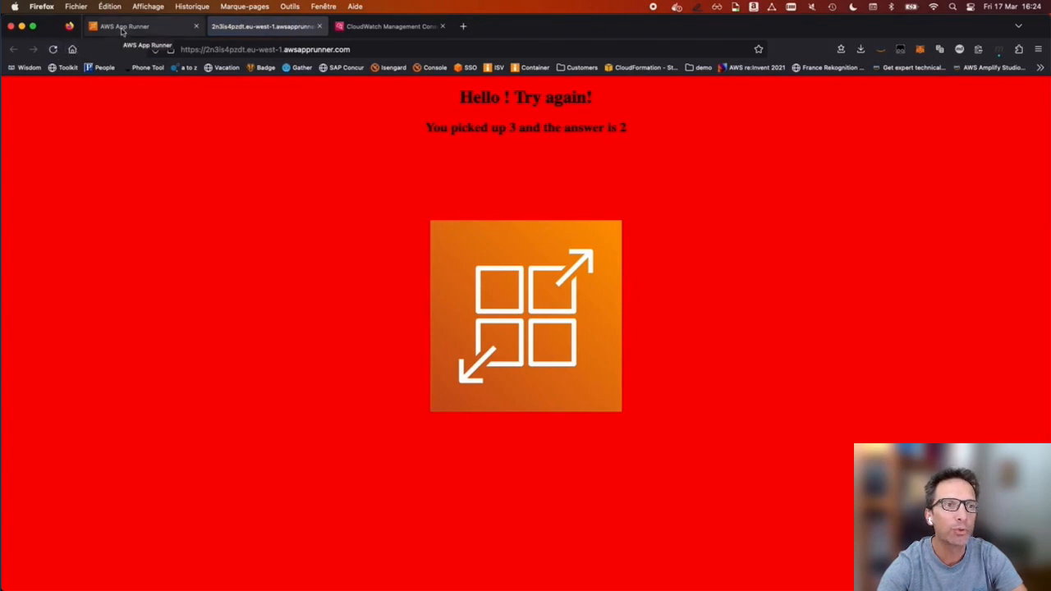
- Return to the my-lottery service in App Runner and refresh its overview to check the deployment status
{"action": "left_click", "coordinate": [123, 29]}
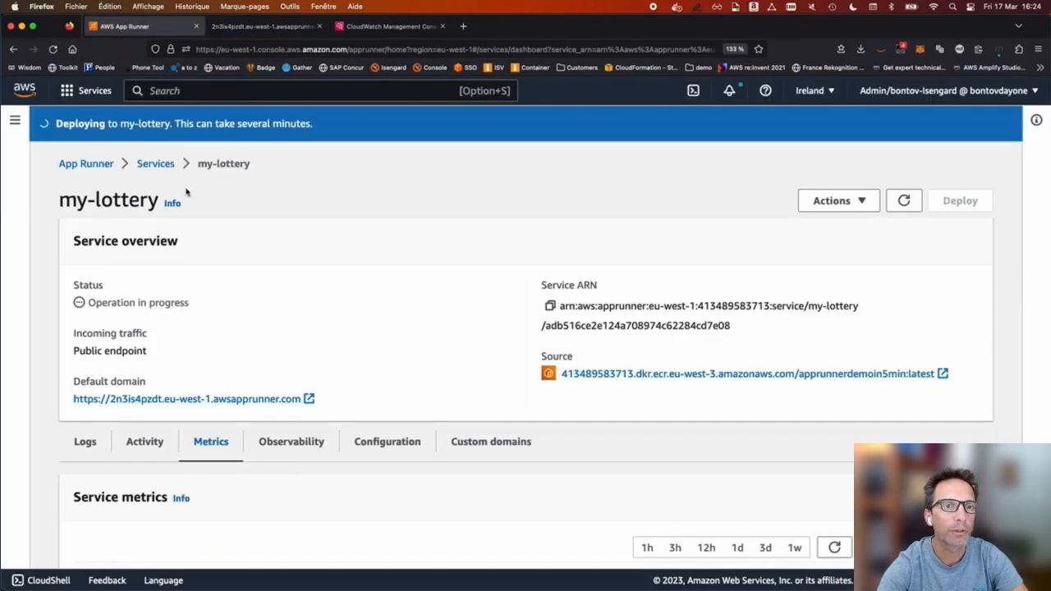
{"action": "left_click", "coordinate": [904, 201]}
{"action": "left_click", "coordinate": [903, 201]}
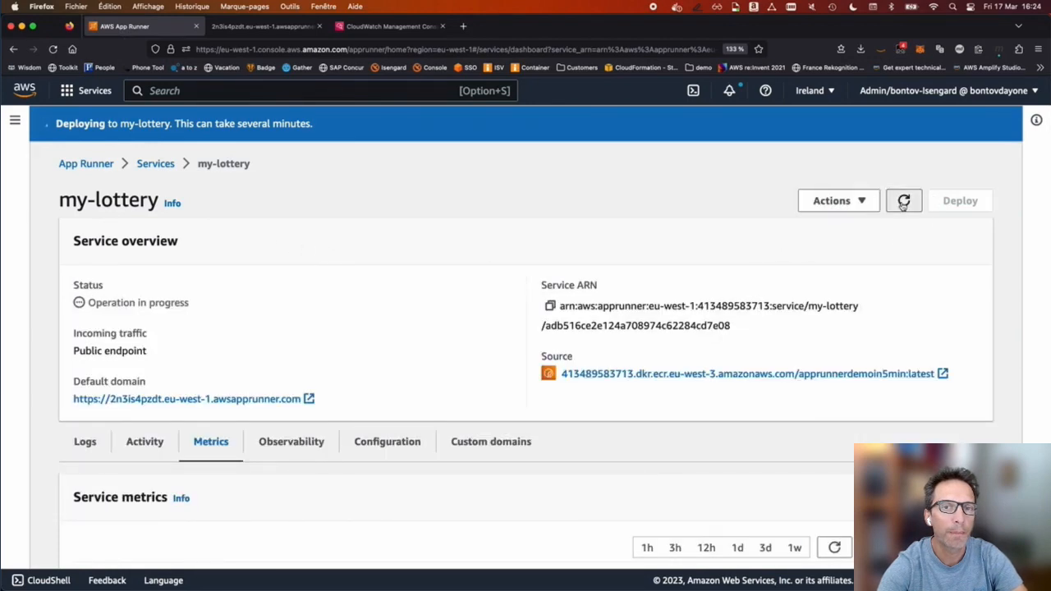